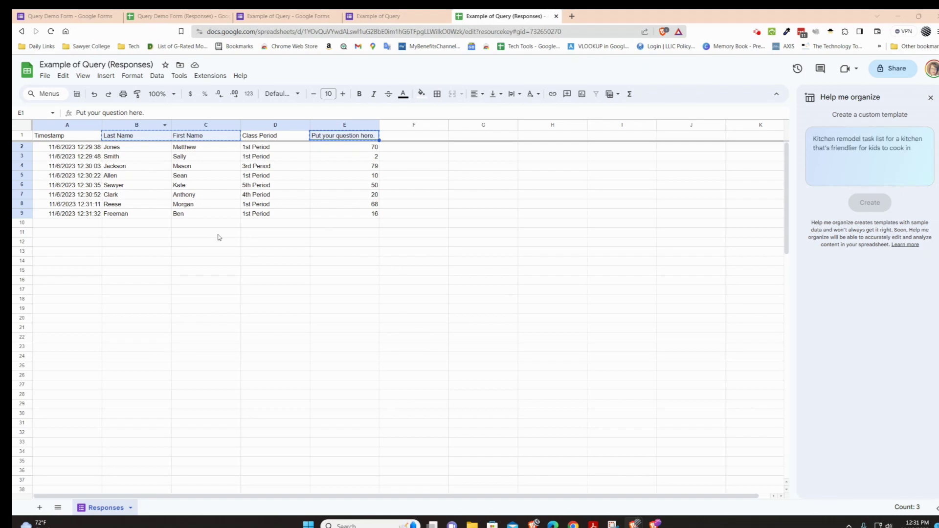
# - Review the Class Period choices in the Example of Query form and return to the responses spreadsheet
pyautogui.click(386, 14)
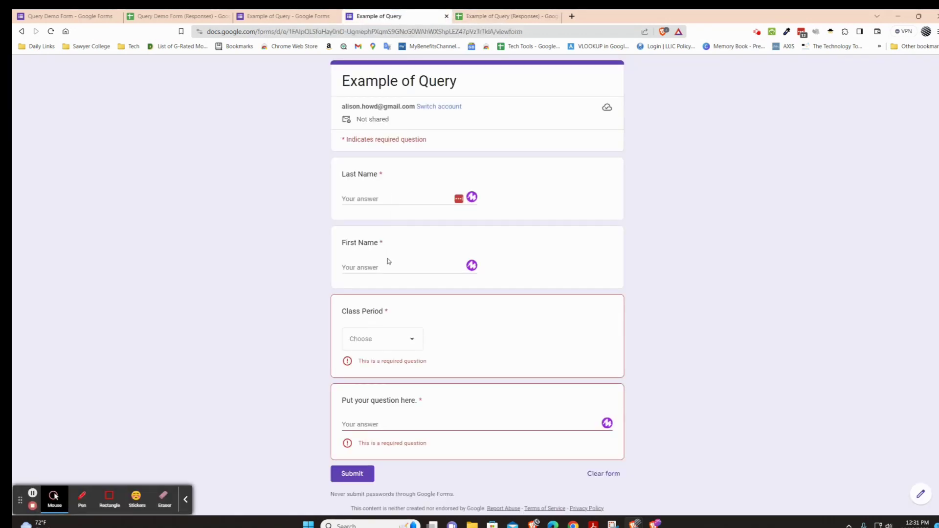
pyautogui.click(413, 340)
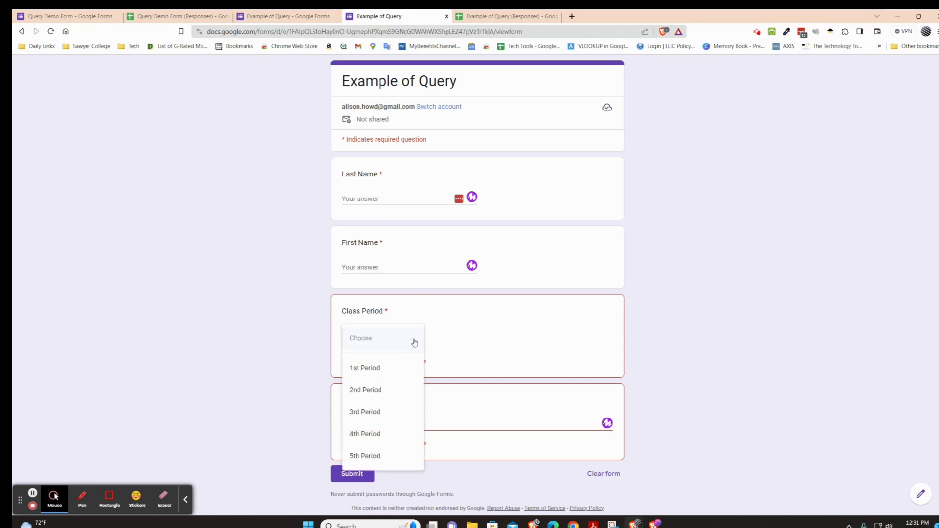
pyautogui.click(167, 327)
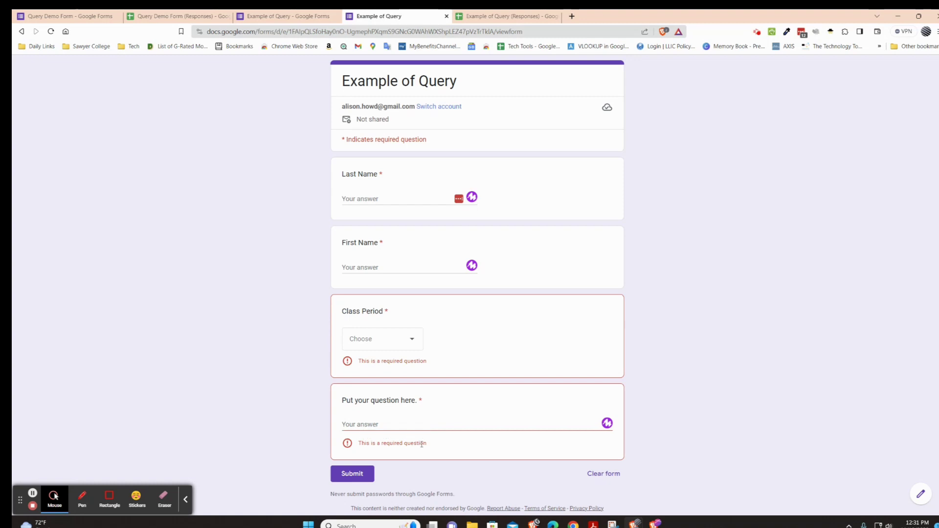
pyautogui.click(505, 17)
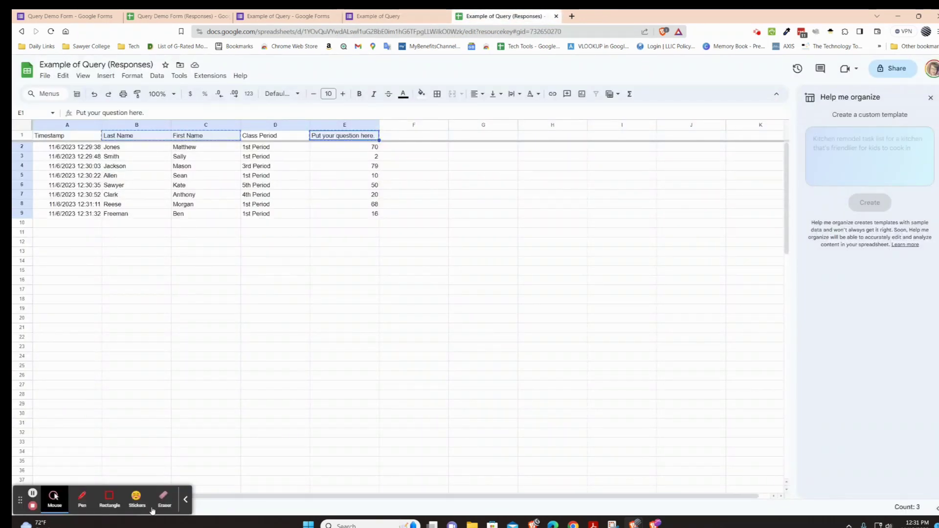
# - Dismiss the Help me organize assistant and view the options of the toTabs add-on
pyautogui.click(186, 500)
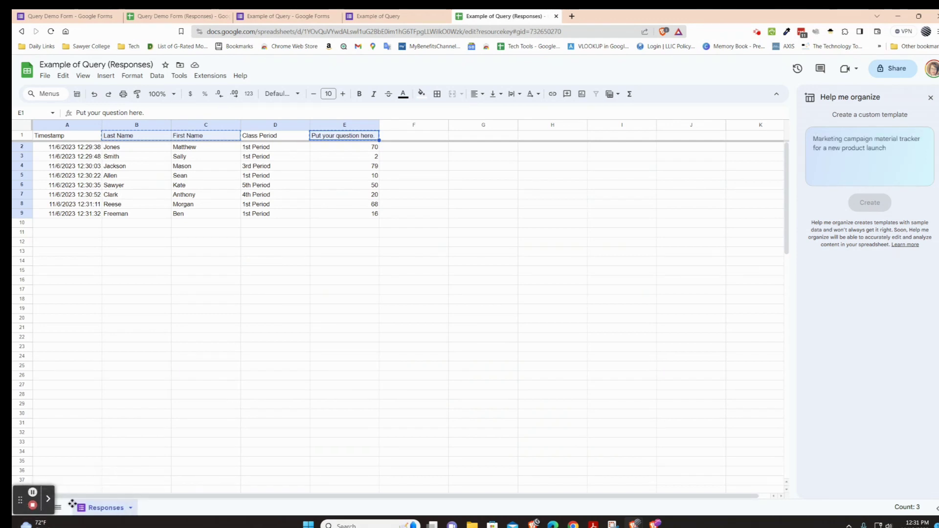
pyautogui.moveTo(72, 504); pyautogui.dragTo(921, 282)
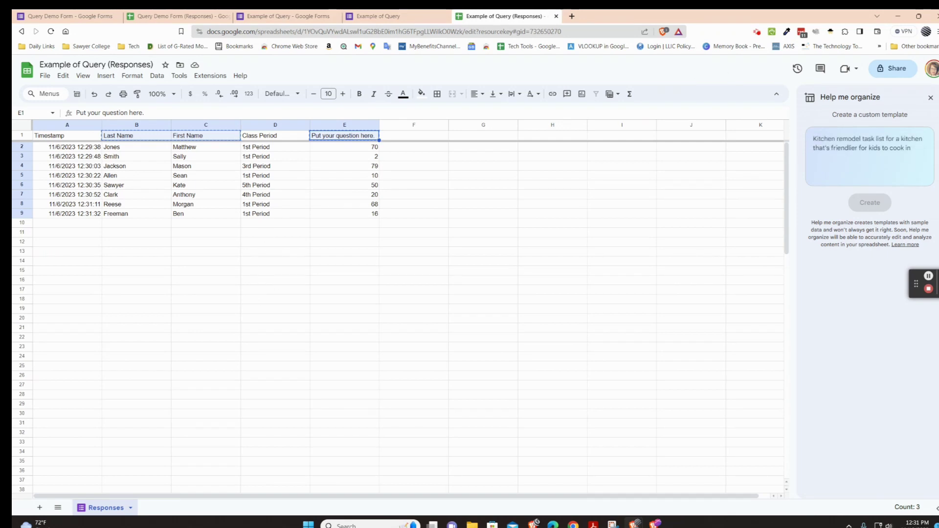
pyautogui.click(930, 97)
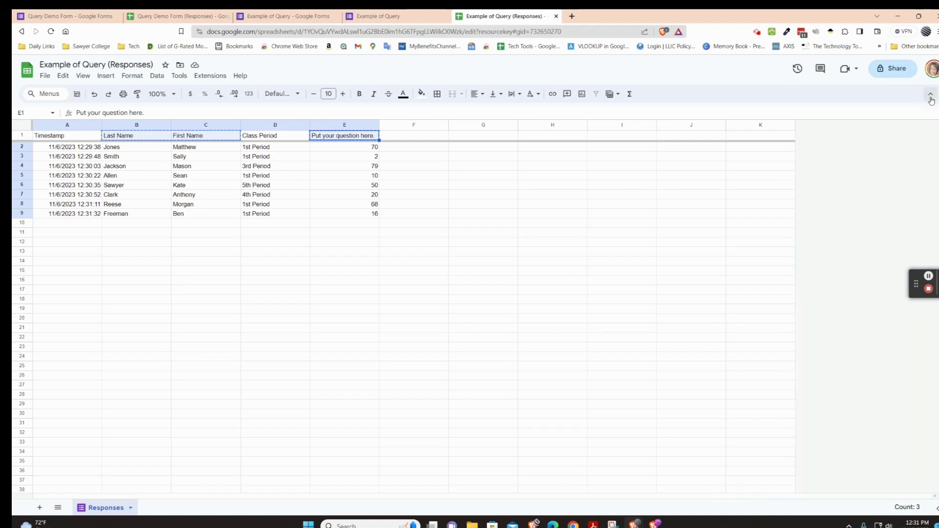
pyautogui.click(209, 77)
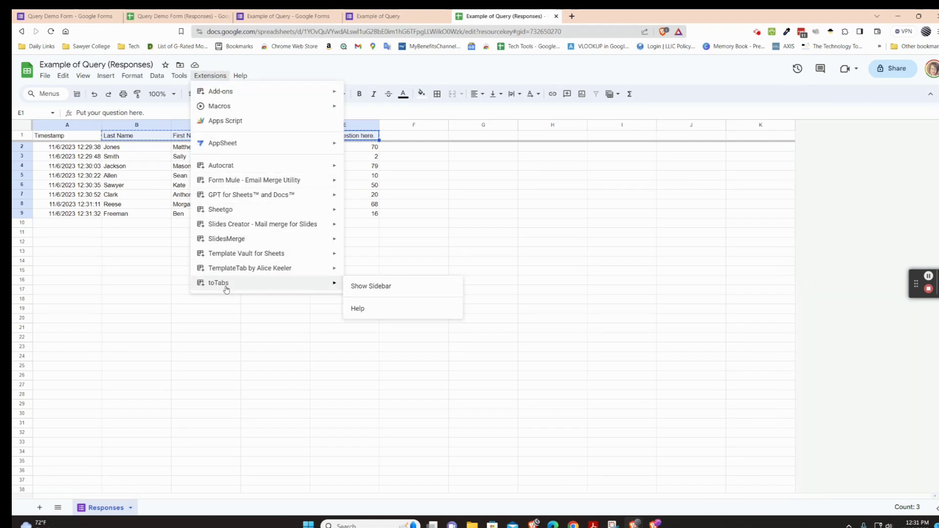
pyautogui.click(271, 67)
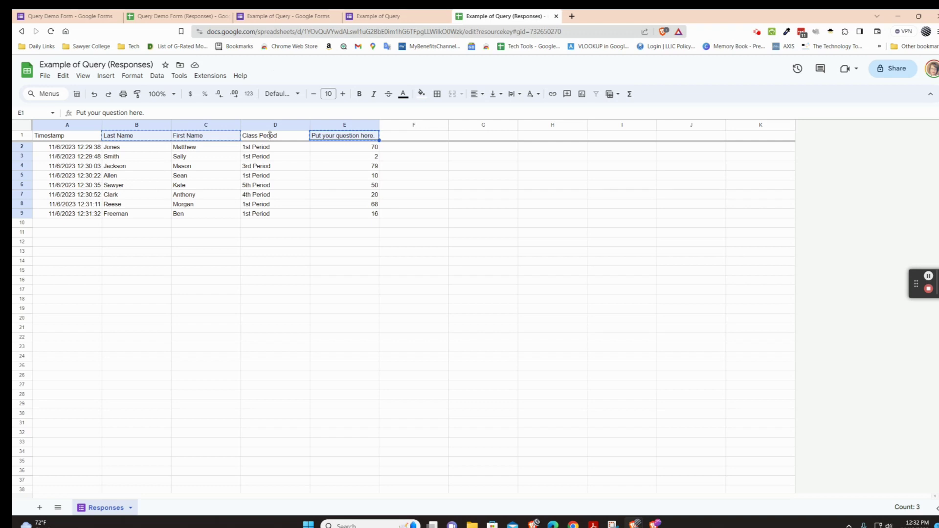
# - Add a new blank sheet to the workbook and select its cell A2
pyautogui.click(40, 507)
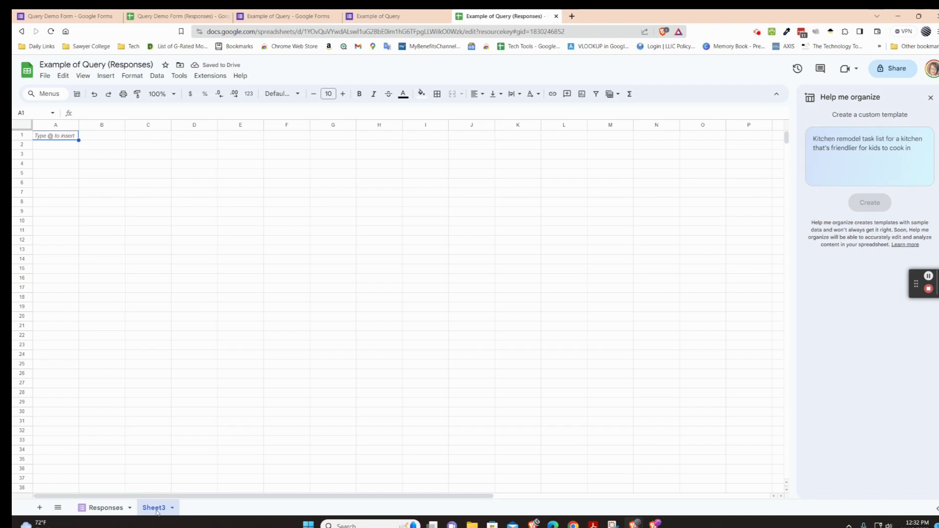
pyautogui.click(50, 146)
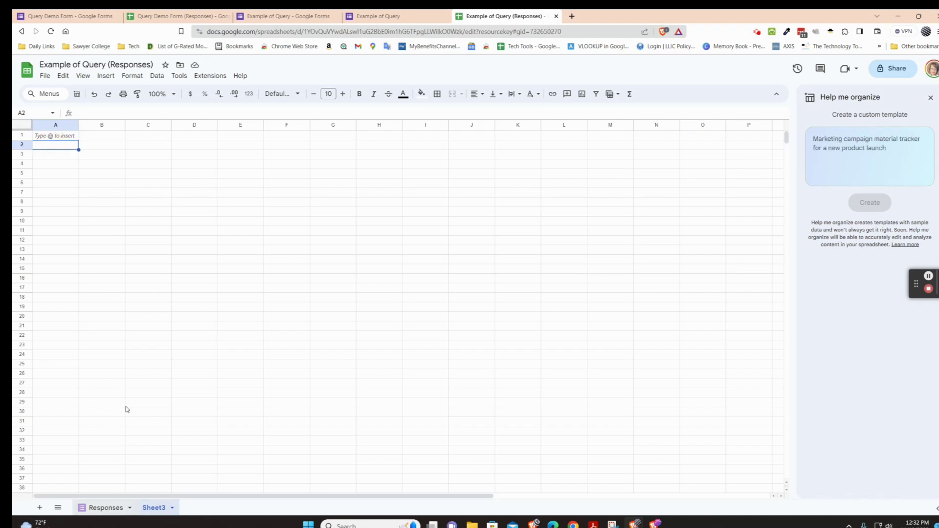
# - Copy the Last Name, First Name and Put your question here. headers from Responses into Sheet3 starting at cell A2
pyautogui.hotkey('ctrl', 'shift', 'pageup')
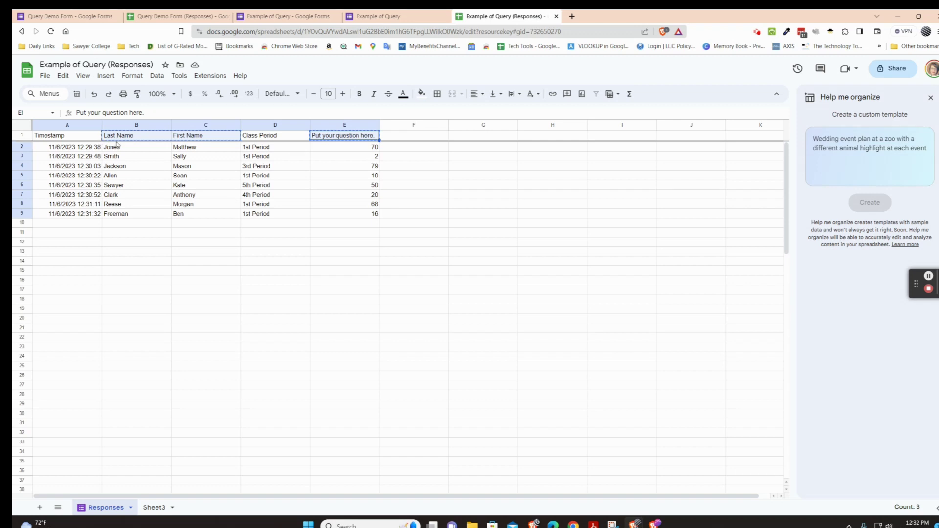
pyautogui.click(127, 258)
pyautogui.click(139, 137)
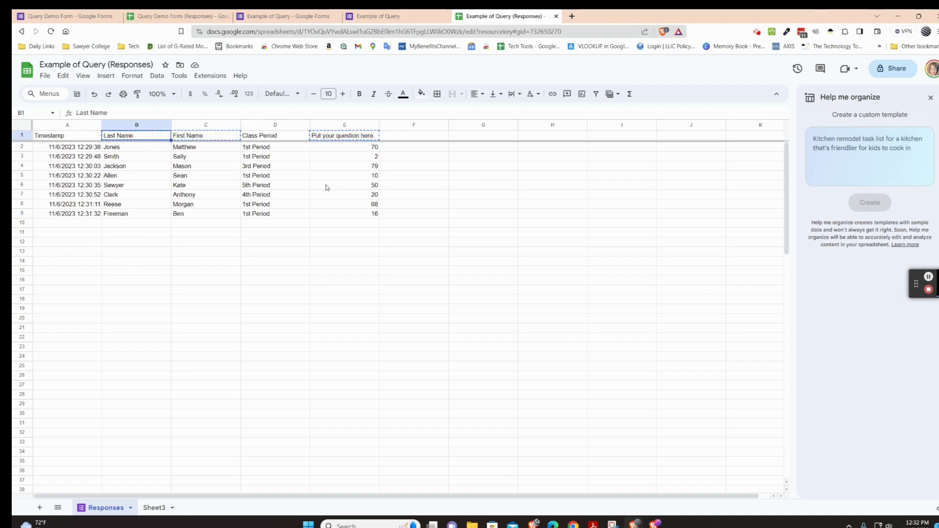
pyautogui.click(146, 140)
pyautogui.click(135, 138)
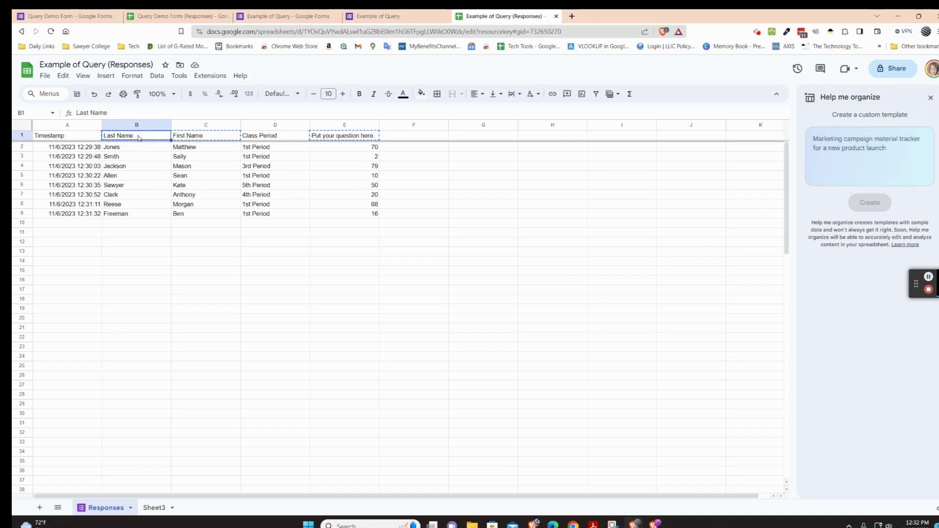
pyautogui.click(139, 139)
pyautogui.keyDown('shift'); pyautogui.click(204, 139); pyautogui.keyUp('shift')
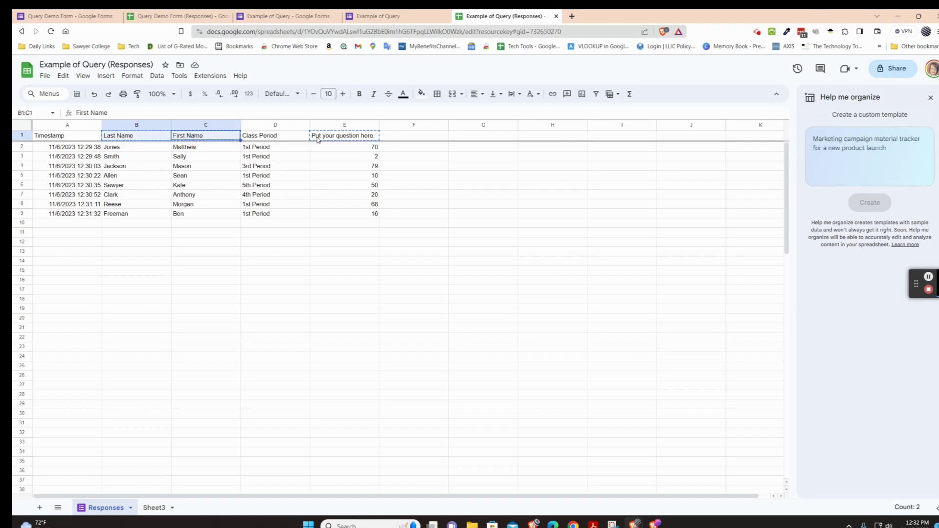
pyautogui.keyDown('ctrl'); pyautogui.click(343, 138); pyautogui.keyUp('ctrl')
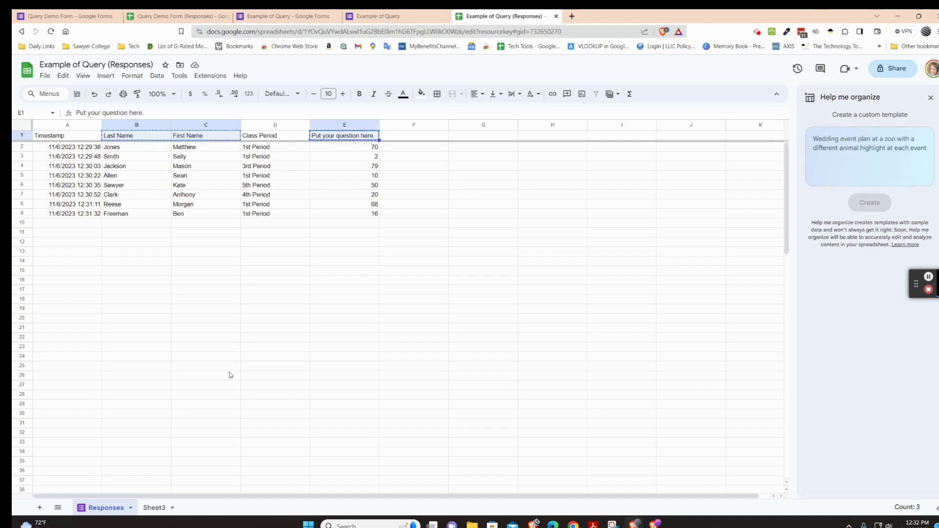
pyautogui.click(154, 507)
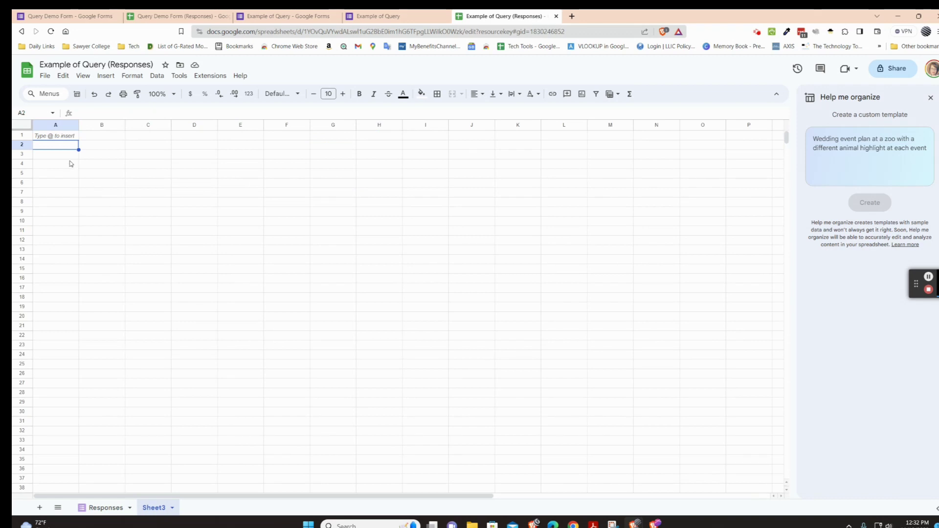
pyautogui.click(68, 145)
pyautogui.write('Last Name\tFirst Name\tPut your question here.')
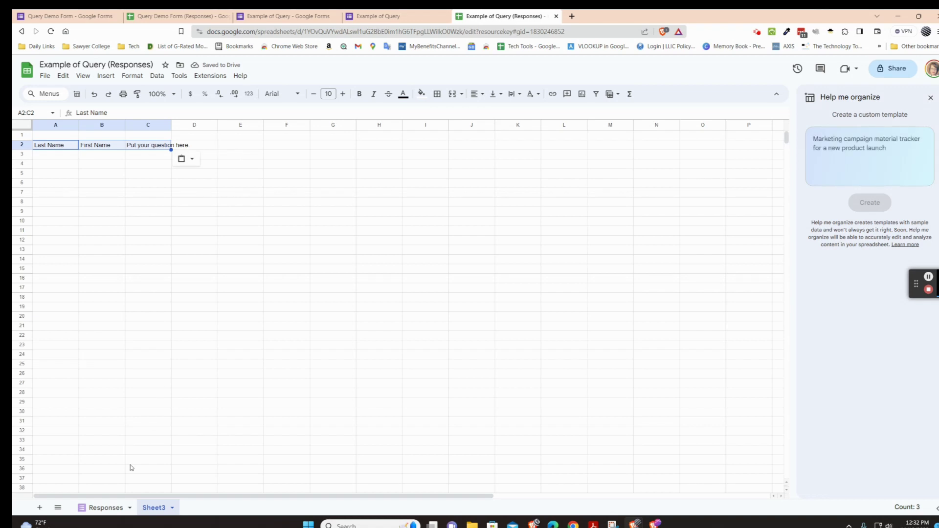
# - Start a QUERY formula in cell A3 of Sheet3 and expand the function's syntax help
pyautogui.click(54, 157)
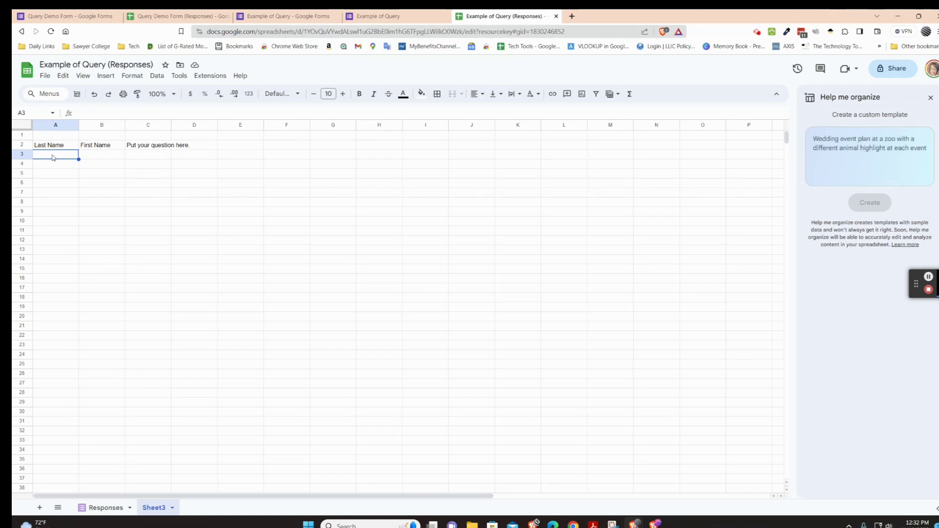
pyautogui.write('=quer')
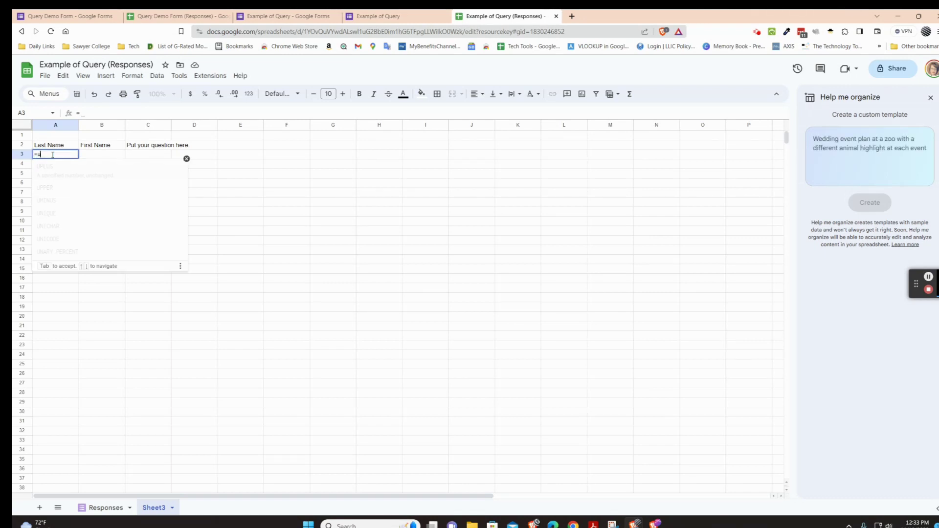
pyautogui.write('y')
pyautogui.press('BackSpace')
pyautogui.press('BackSpace')
pyautogui.press('BackSpace')
pyautogui.press('BackSpace')
pyautogui.write('query')
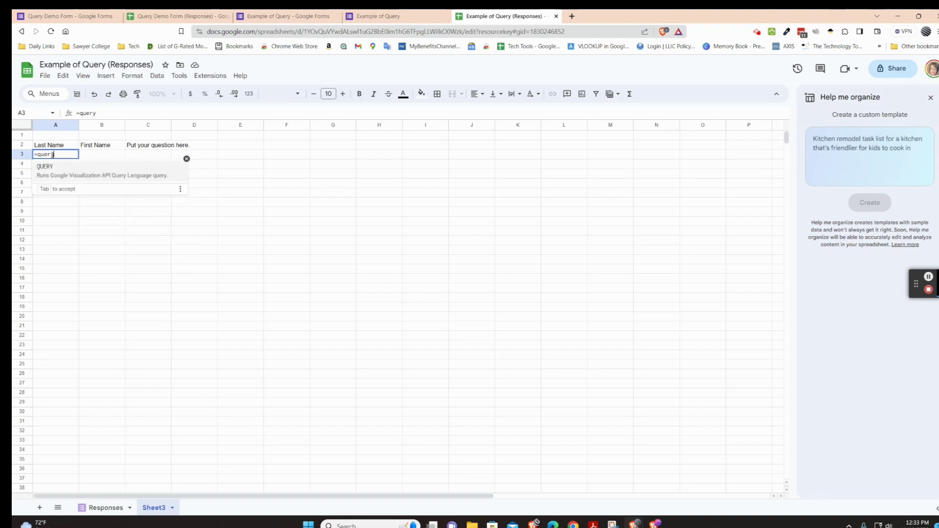
pyautogui.click(54, 171)
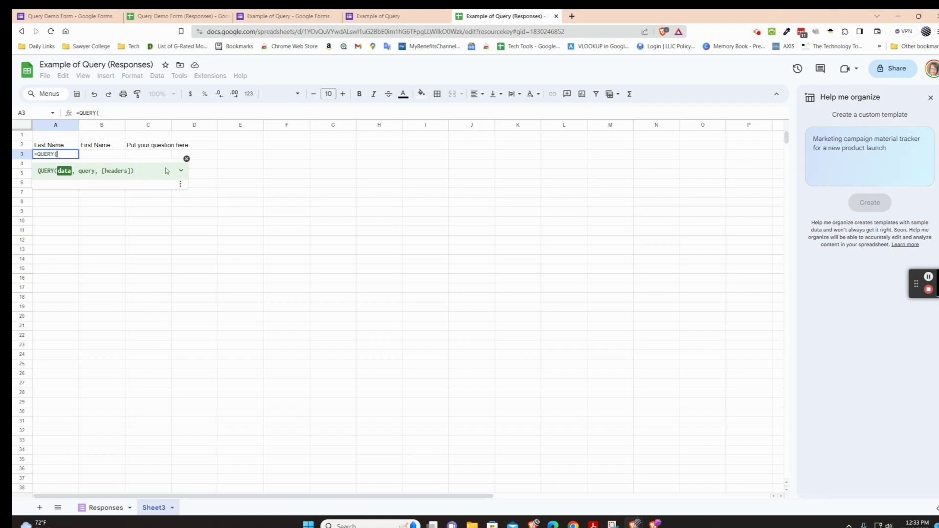
pyautogui.click(181, 171)
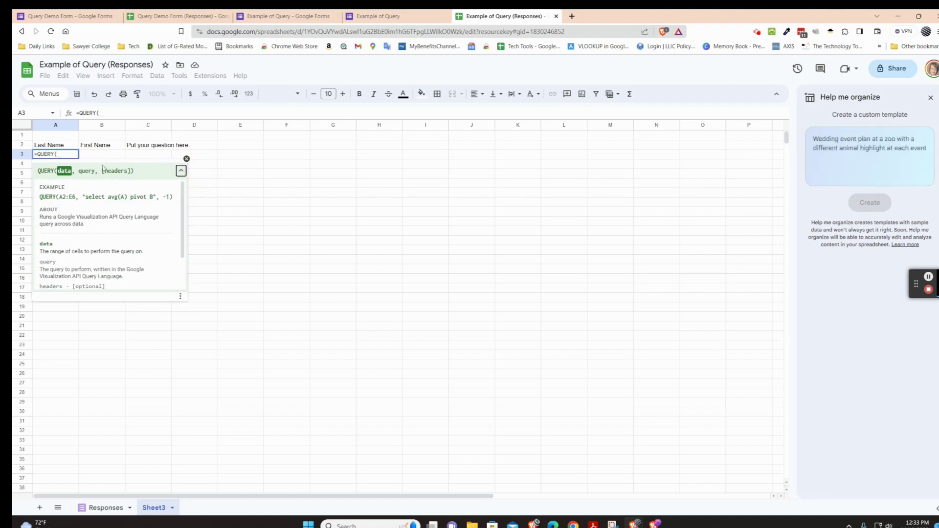
# - Set the QUERY data argument to the open-ended range Responses!A2:E
pyautogui.click(106, 508)
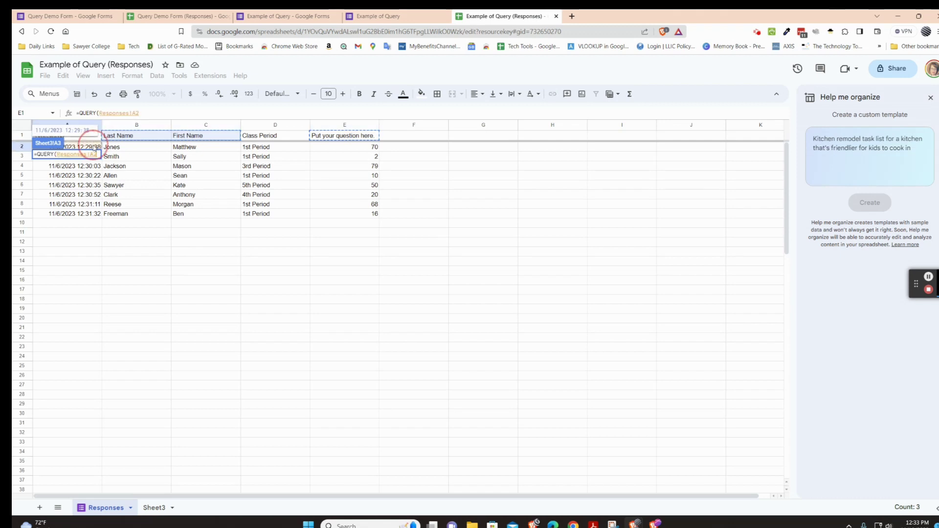
pyautogui.moveTo(91, 147); pyautogui.dragTo(373, 216)
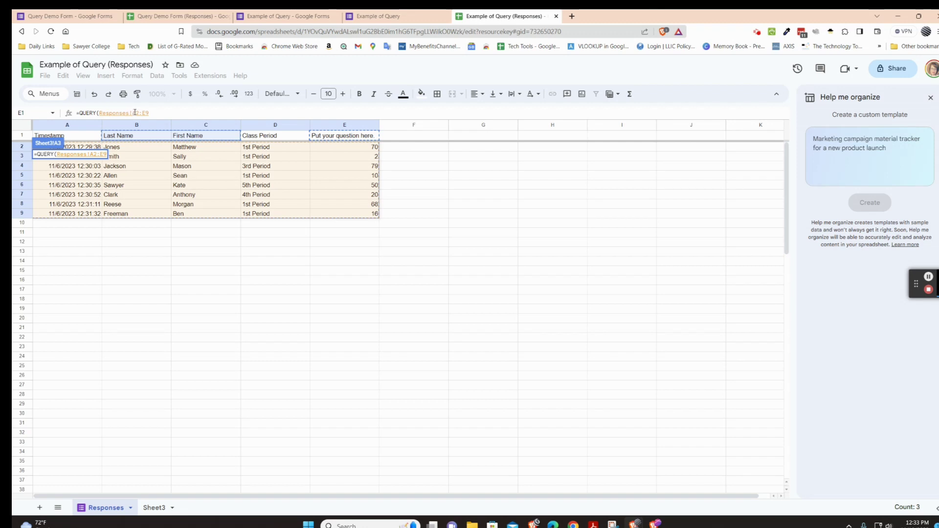
pyautogui.click(150, 112)
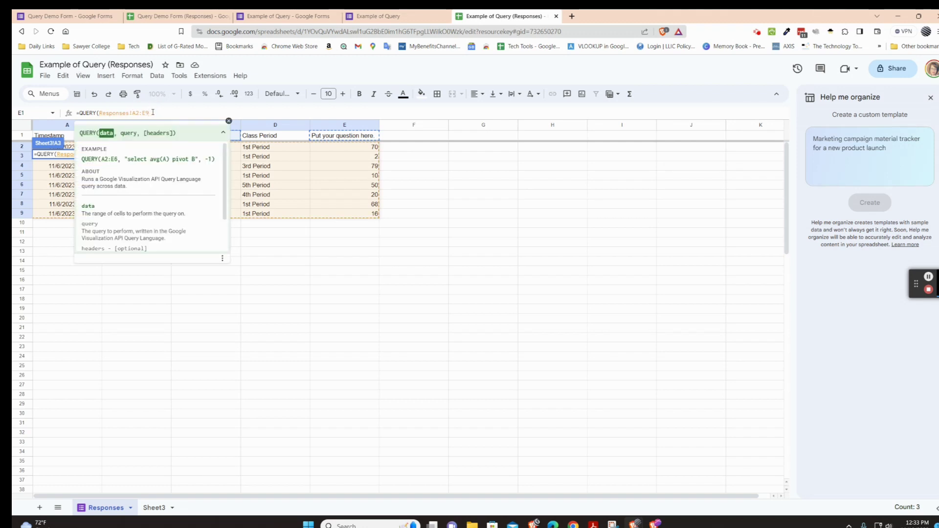
pyautogui.press('BackSpace')
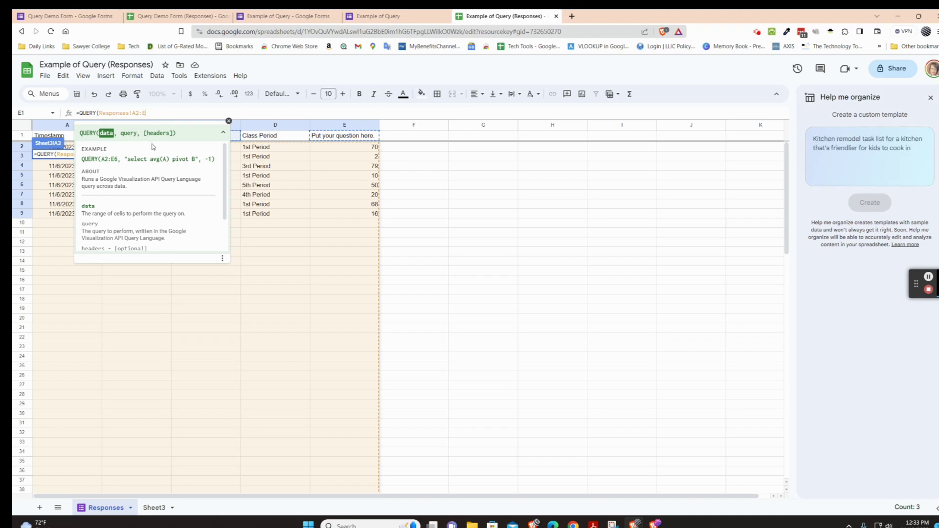
# - Add the query argument "Select B, C, E where D = '1st Period'" and close the formula's parenthesis
pyautogui.write(', ')
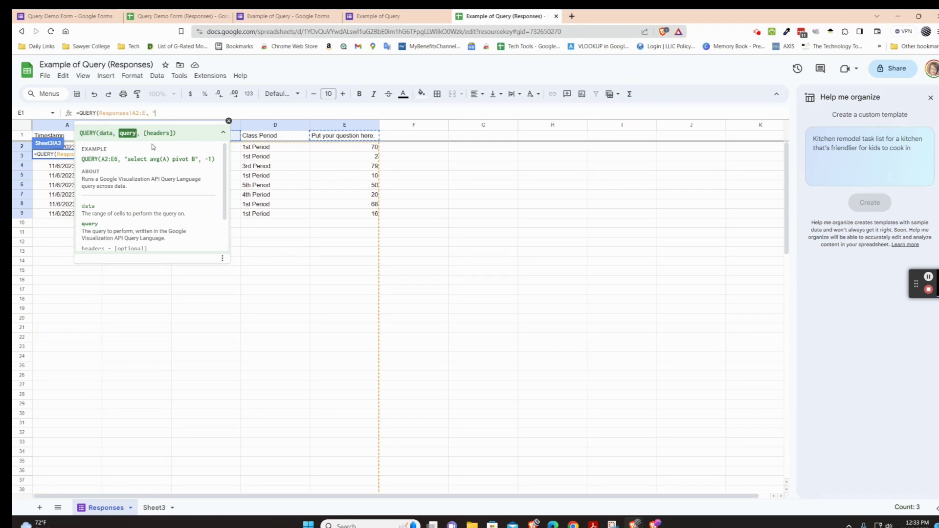
pyautogui.write('"Select')
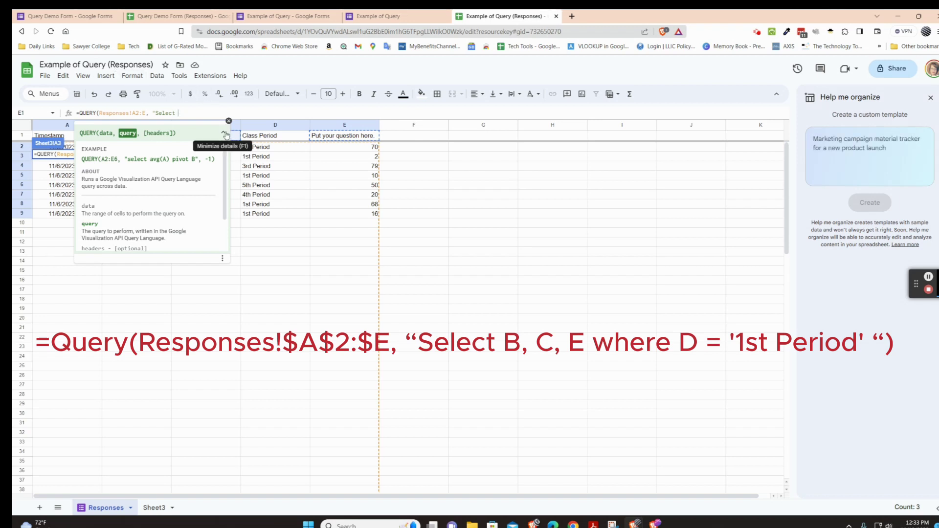
pyautogui.write('B, C,')
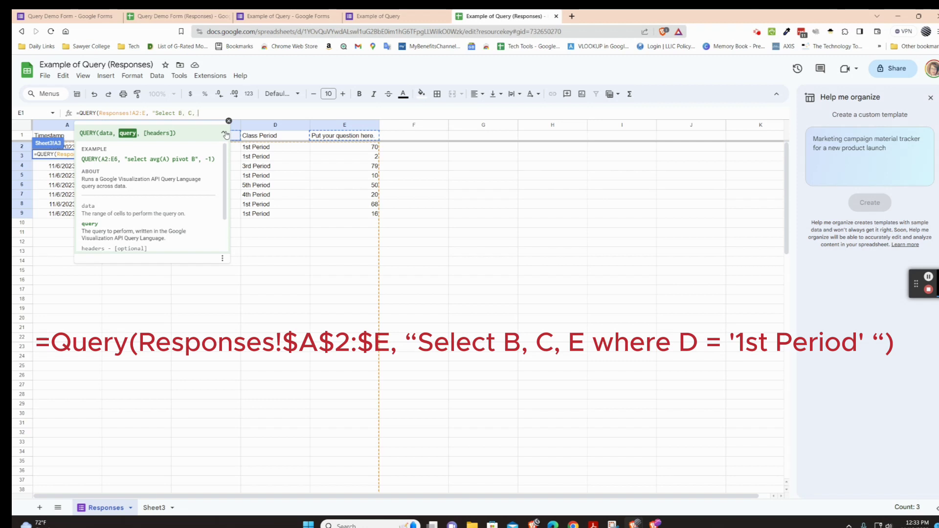
pyautogui.write(' E ')
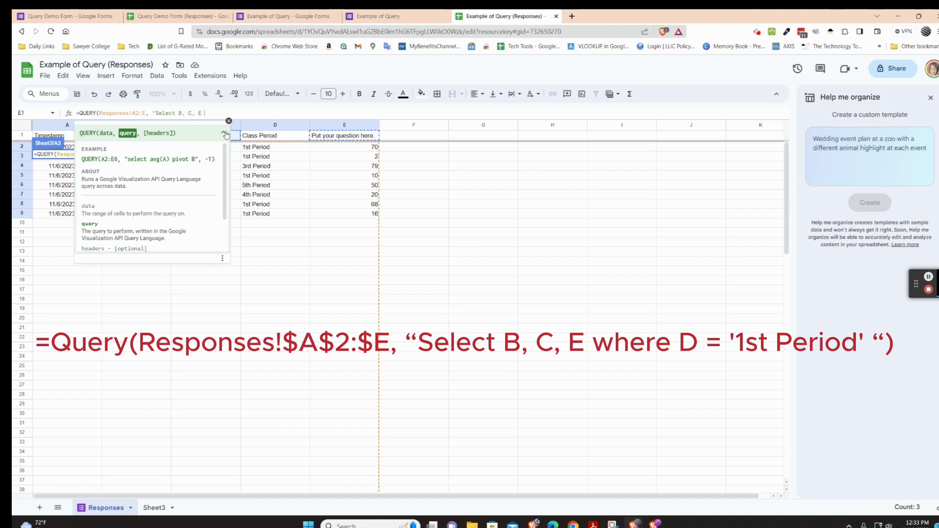
pyautogui.write('where')
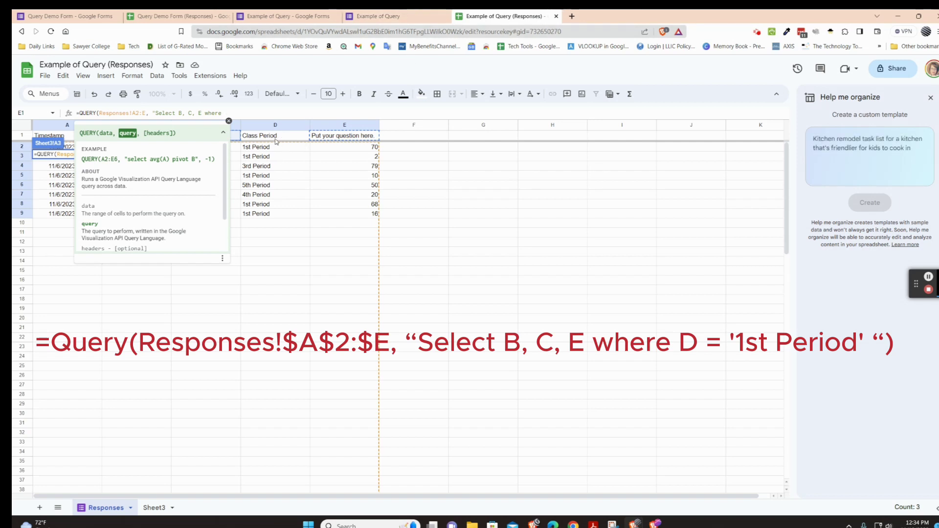
pyautogui.write(' D =')
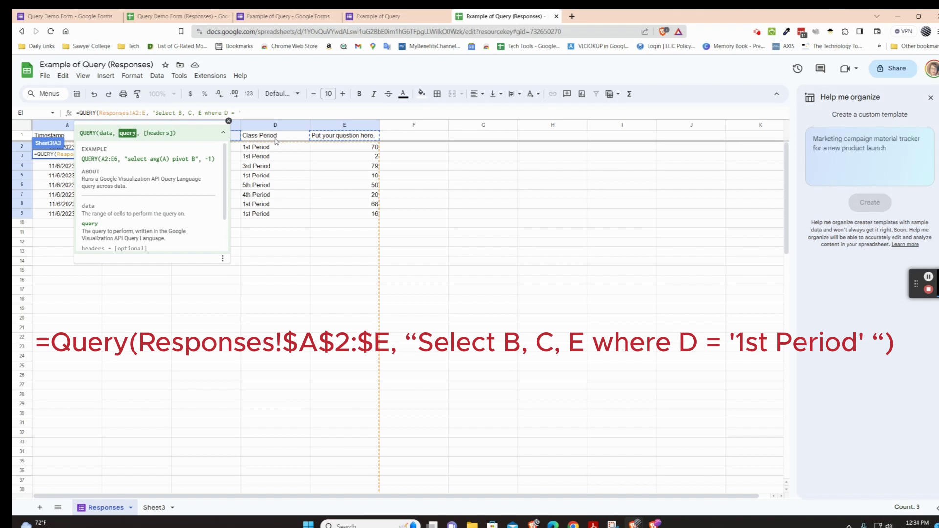
pyautogui.write("'1st Period'")
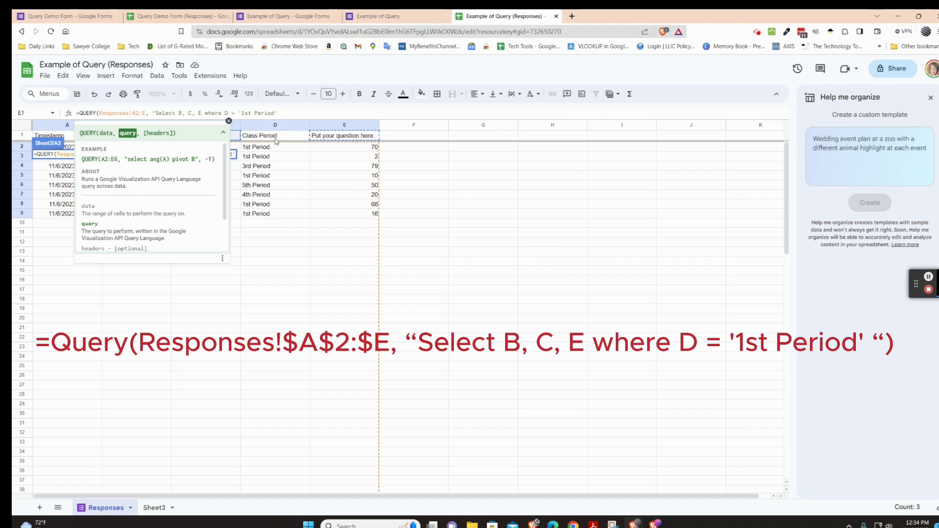
pyautogui.write('")')
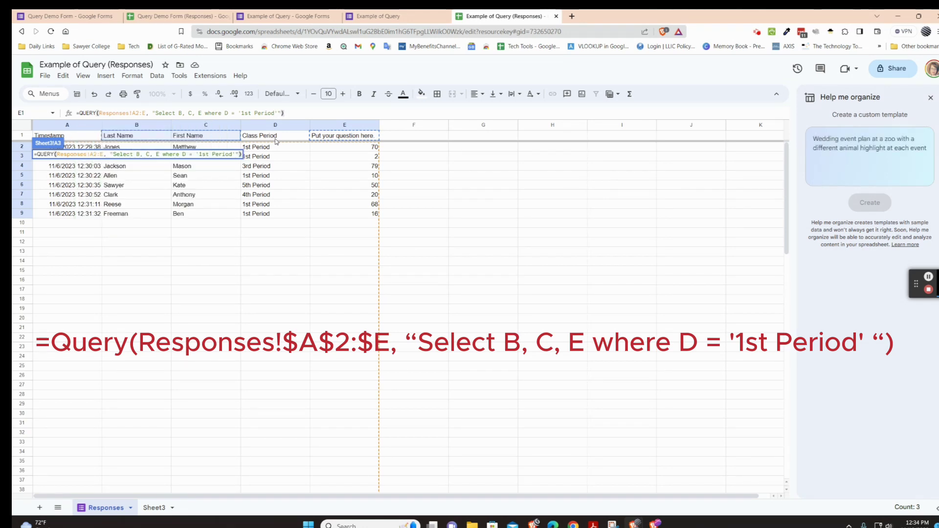
# - Apply the QUERY formula in cell A3 of Sheet3, then clear the range A3:D7 beneath the headers
pyautogui.press('Return')
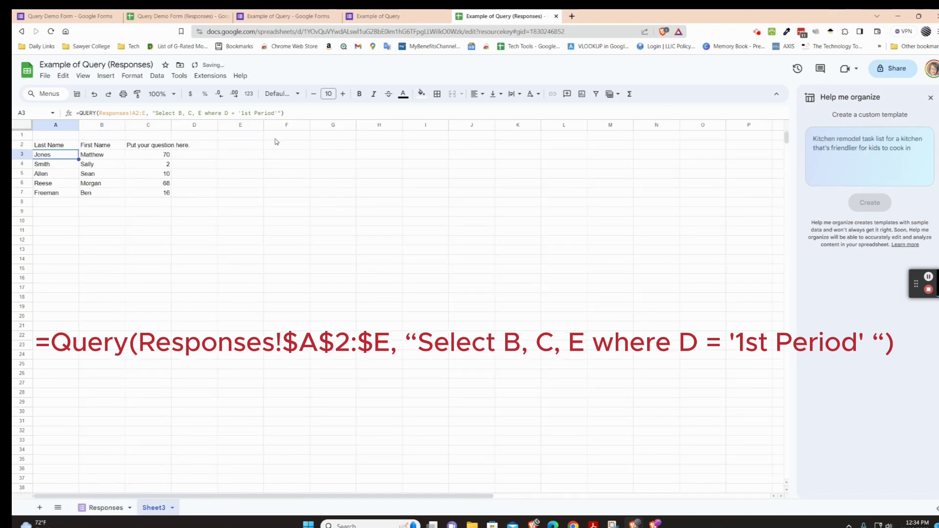
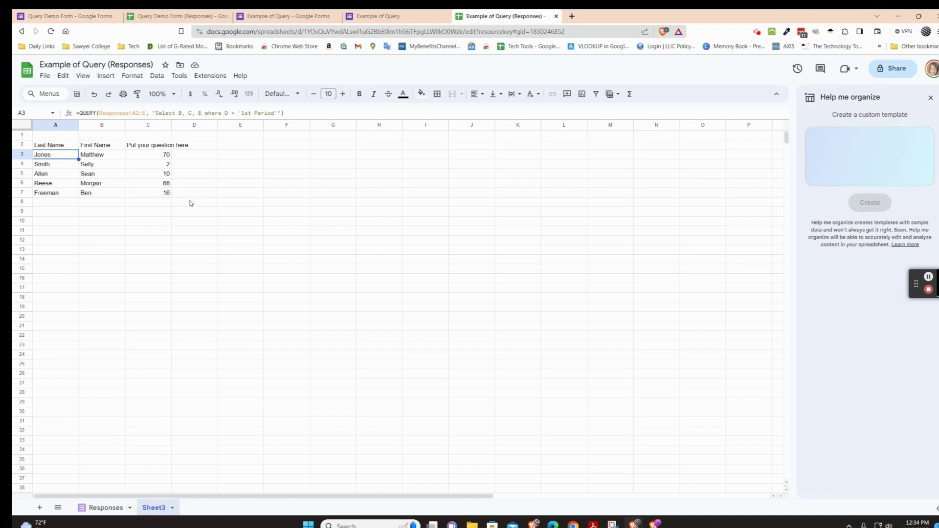
pyautogui.moveTo(184, 195); pyautogui.dragTo(46, 163)
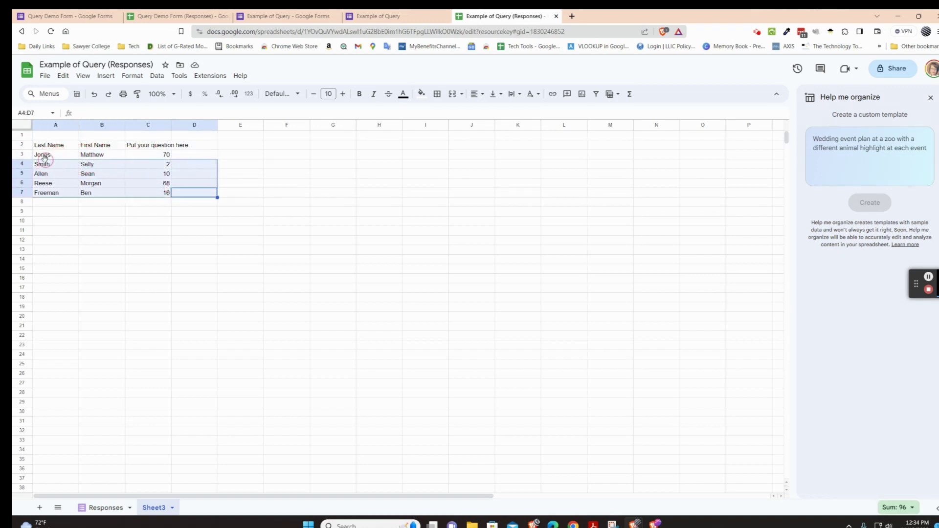
pyautogui.press('Delete')
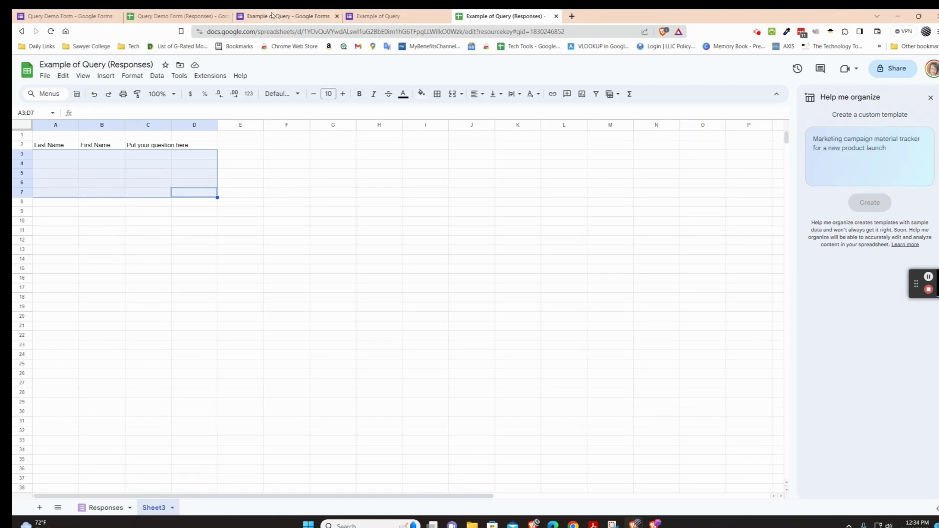
# - Look at the TemplateTab by Alice Keeler add-on's commands and view the Google Workspace Marketplace where Sheets add-ons are found
pyautogui.click(205, 77)
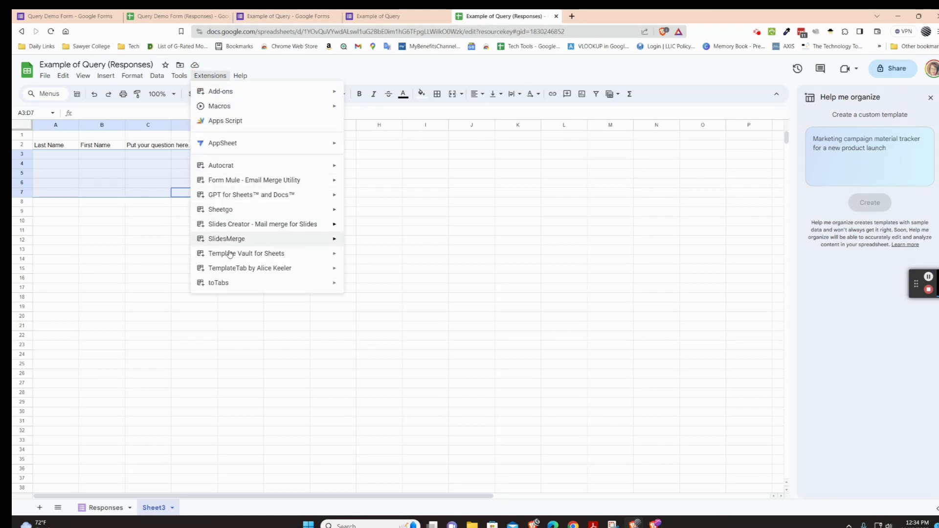
pyautogui.moveTo(229, 268)
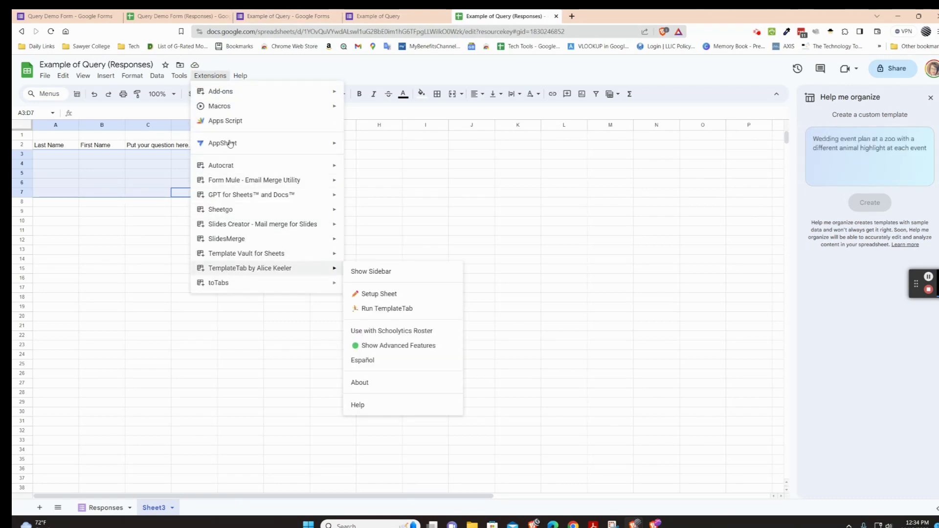
pyautogui.click(210, 77)
pyautogui.click(210, 76)
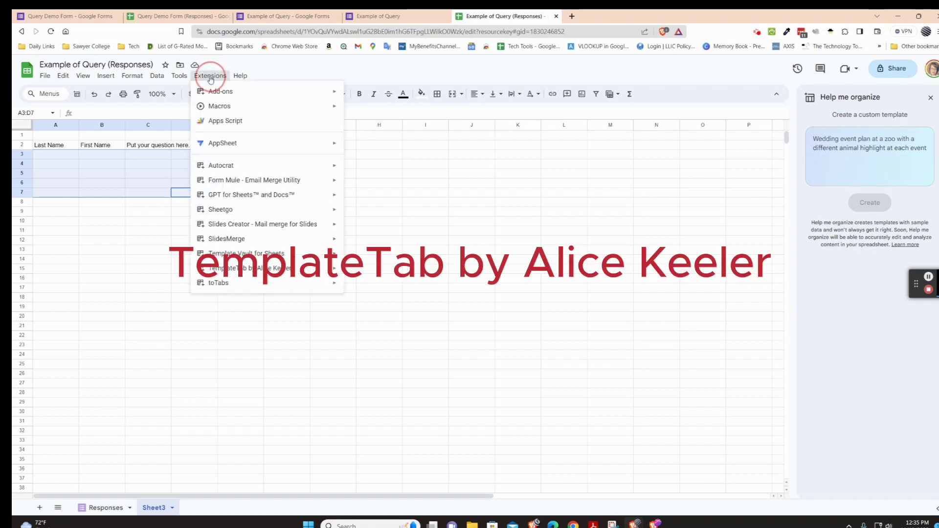
pyautogui.moveTo(215, 91)
pyautogui.click(379, 96)
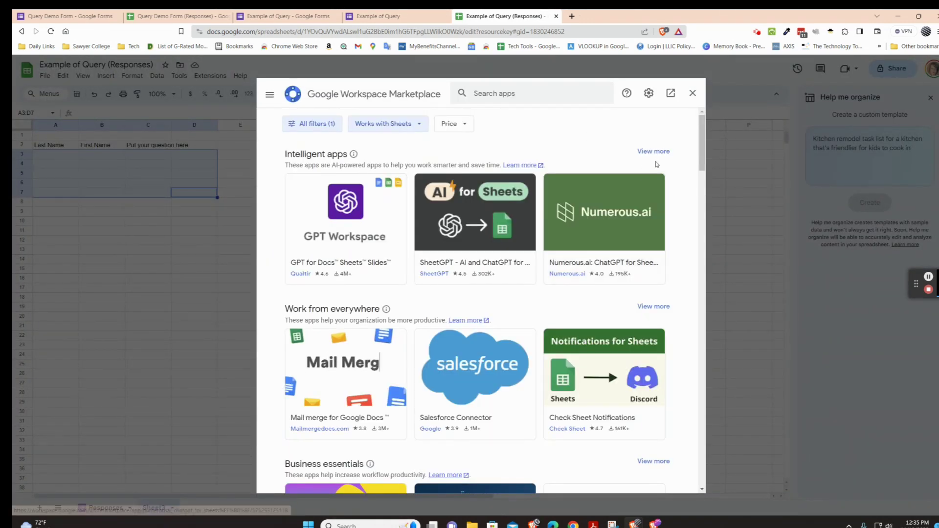
pyautogui.click(693, 93)
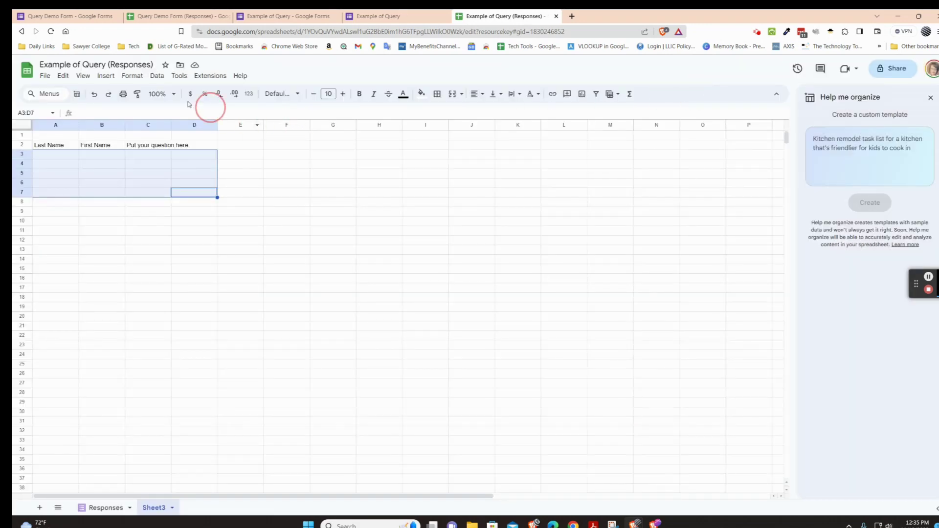
# - Run Setup Sheet from the TemplateTab by Alice Keeler add-on and dismiss its instructions
pyautogui.click(178, 76)
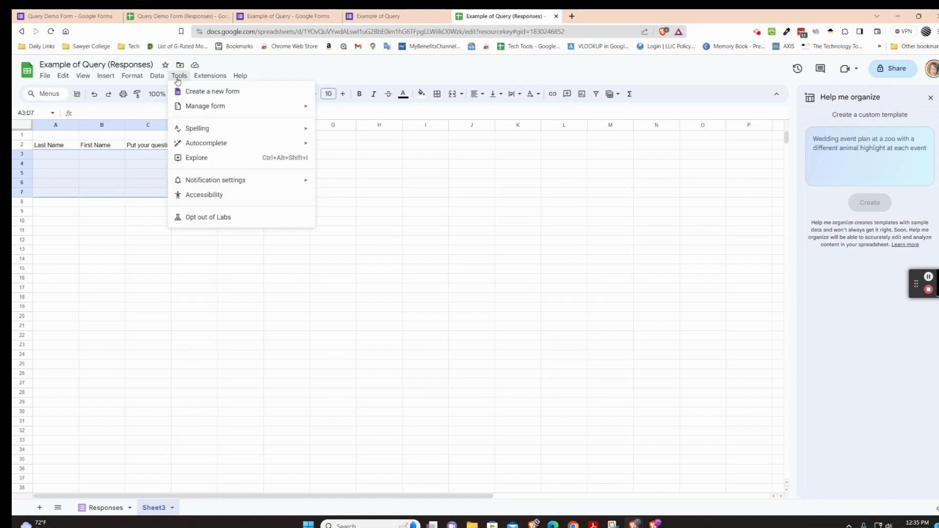
pyautogui.moveTo(213, 79)
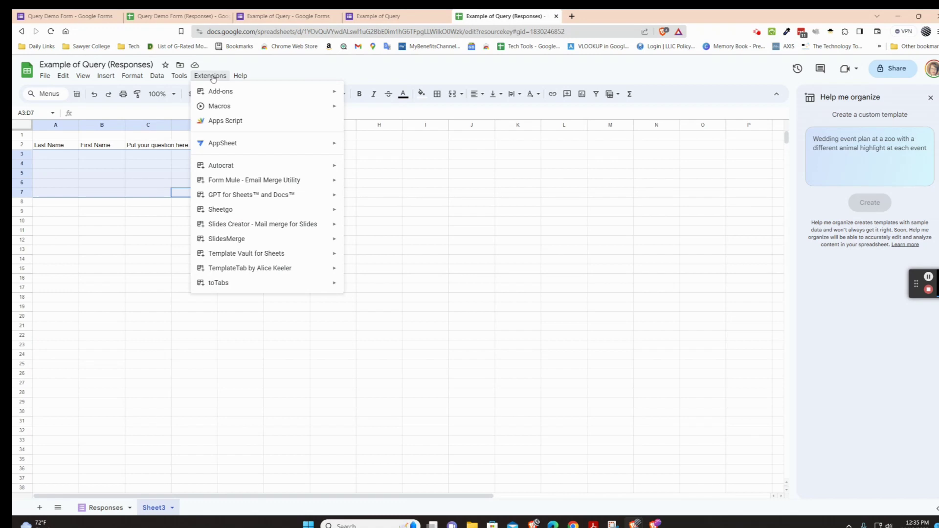
pyautogui.moveTo(217, 268)
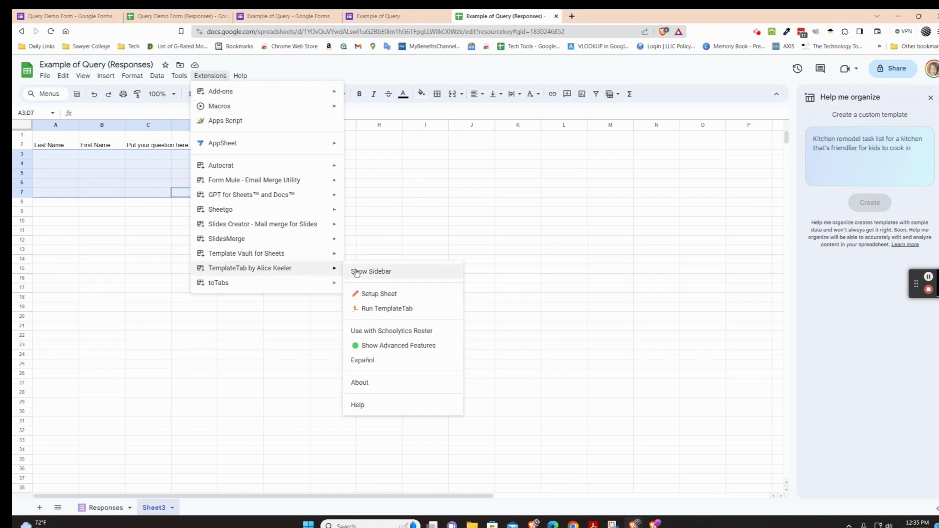
pyautogui.click(365, 294)
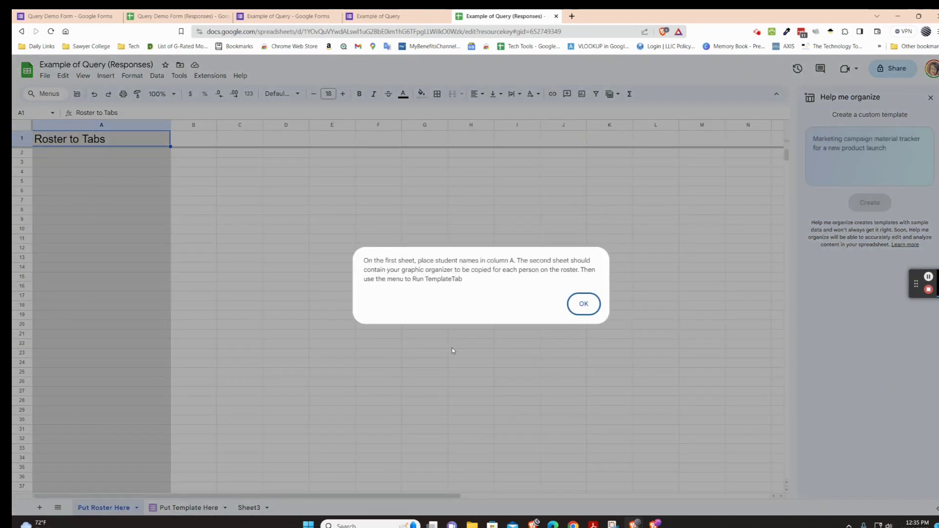
pyautogui.click(583, 305)
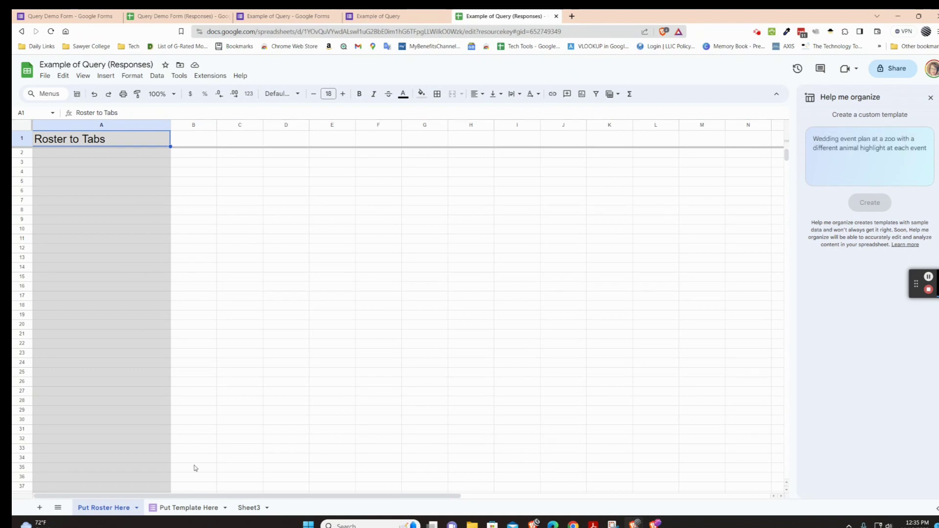
pyautogui.click(187, 507)
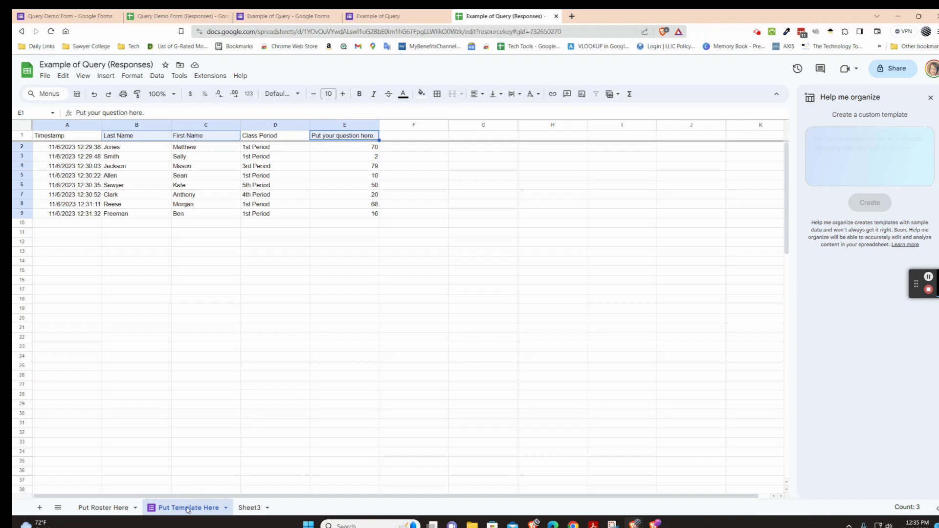
pyautogui.write('Resp')
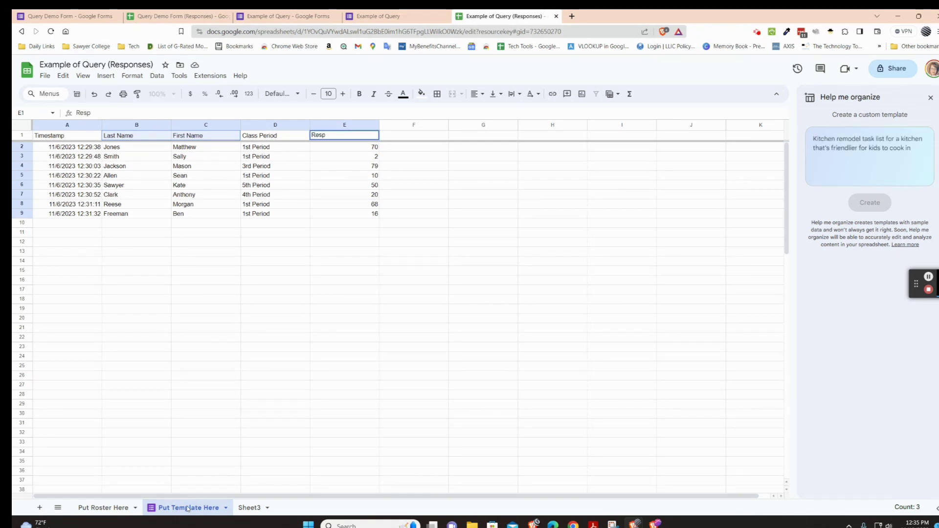
pyautogui.doubleClick(185, 508)
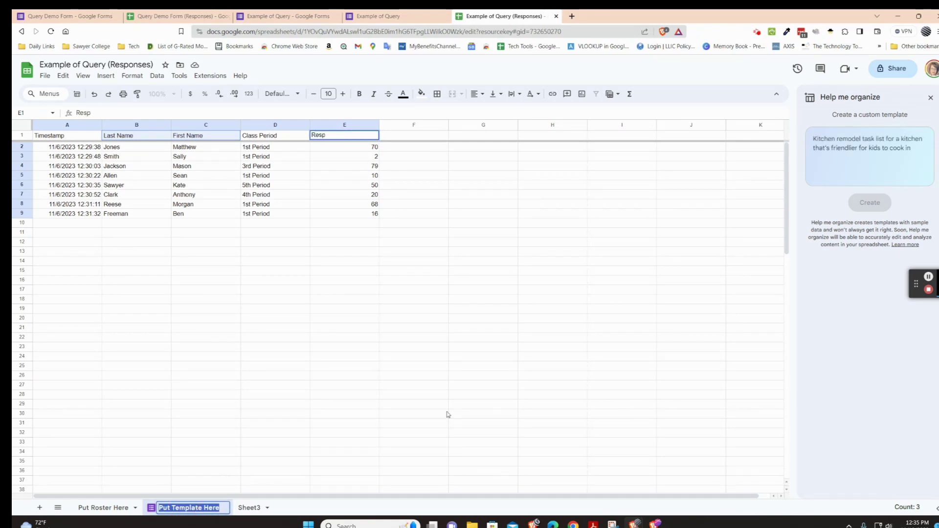
pyautogui.click(481, 450)
pyautogui.hotkey('ctrl', 'z')
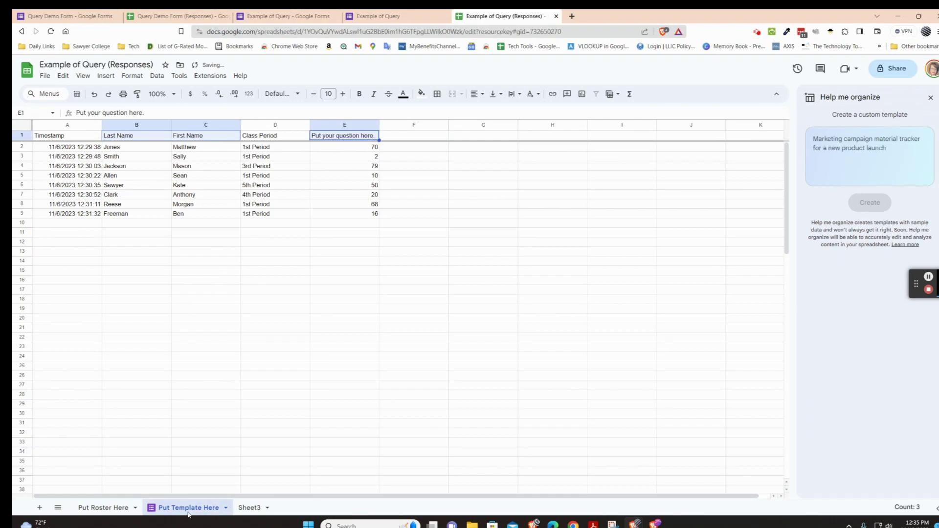
# - Rename the Put Template Here sheet, which holds the form responses, as Responses
pyautogui.doubleClick(185, 508)
pyautogui.write('R')
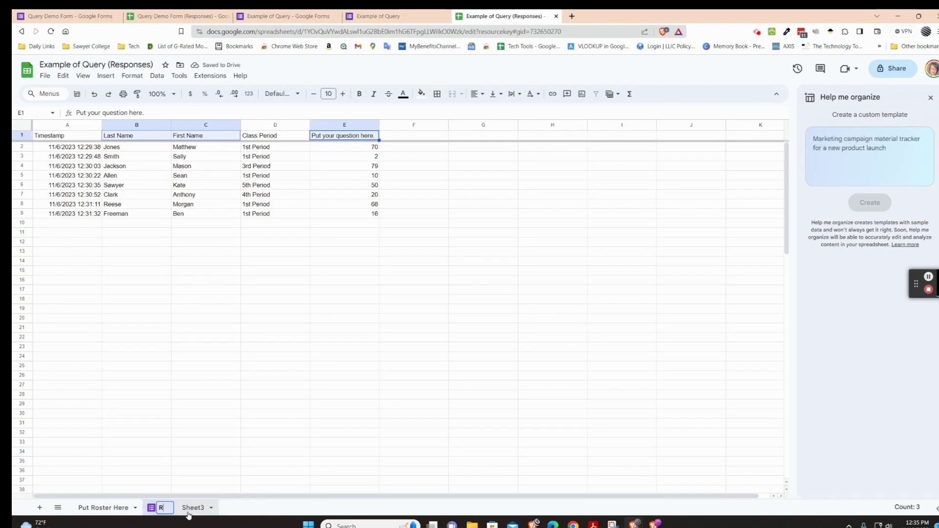
pyautogui.write('esponses')
pyautogui.click(264, 472)
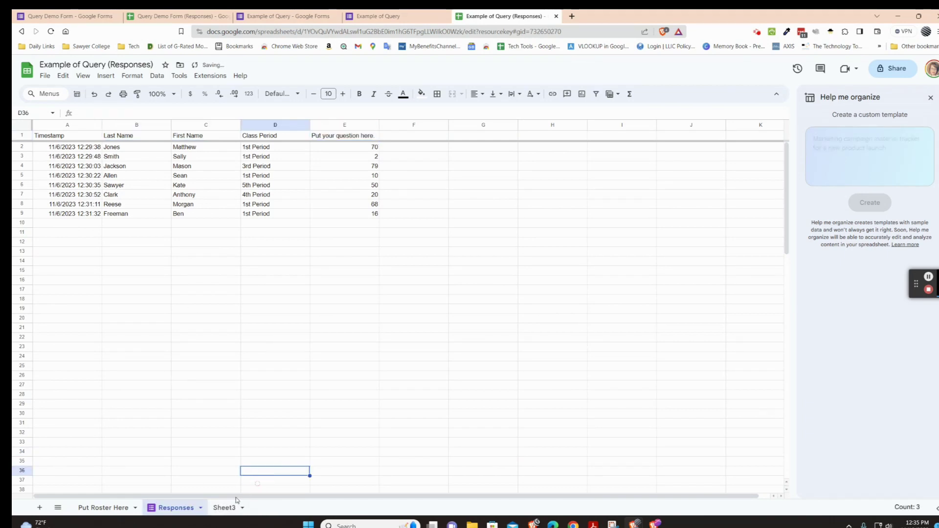
# - Move Sheet3 in front of the Responses sheet and rename it Template
pyautogui.click(225, 507)
pyautogui.moveTo(227, 508); pyautogui.dragTo(149, 508)
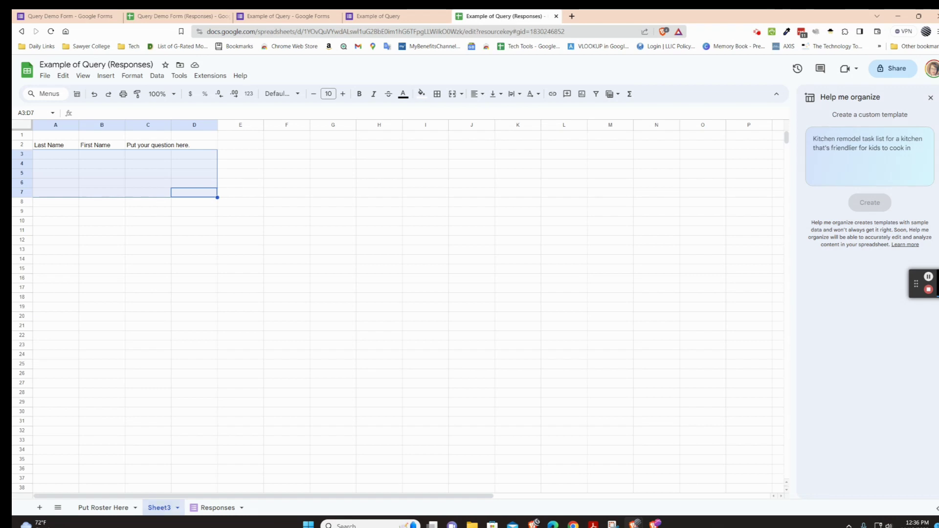
pyautogui.doubleClick(162, 508)
pyautogui.write('Template')
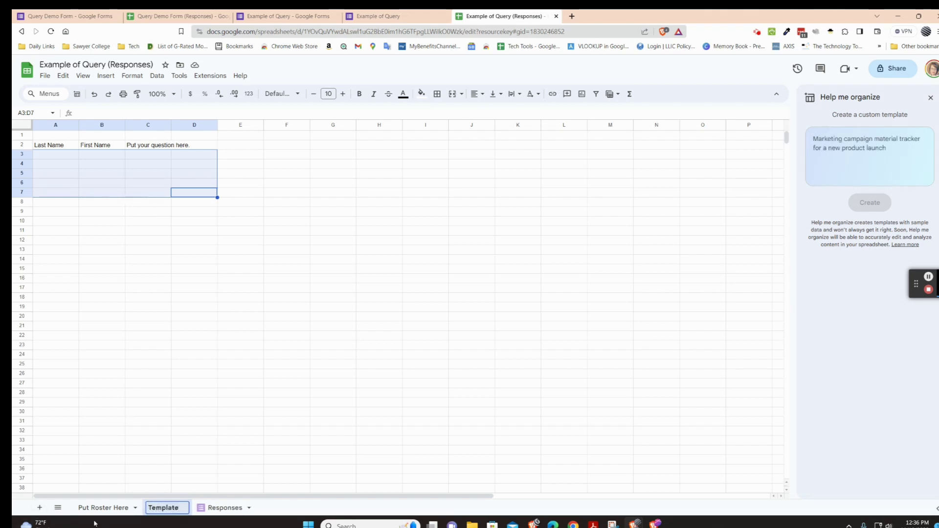
# - Select cell A2 on the Put Roster Here sheet and check the Class Period options in the Example of Query form
pyautogui.click(103, 508)
pyautogui.click(66, 154)
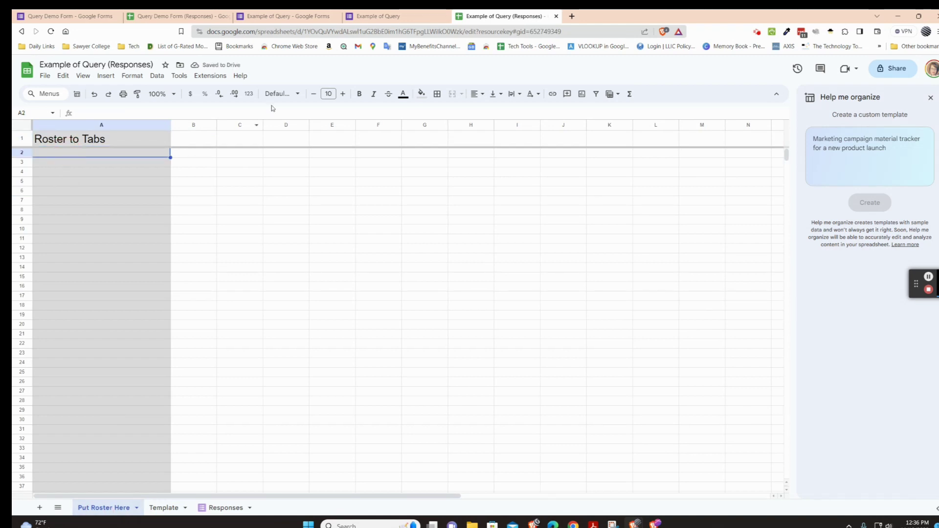
pyautogui.click(380, 16)
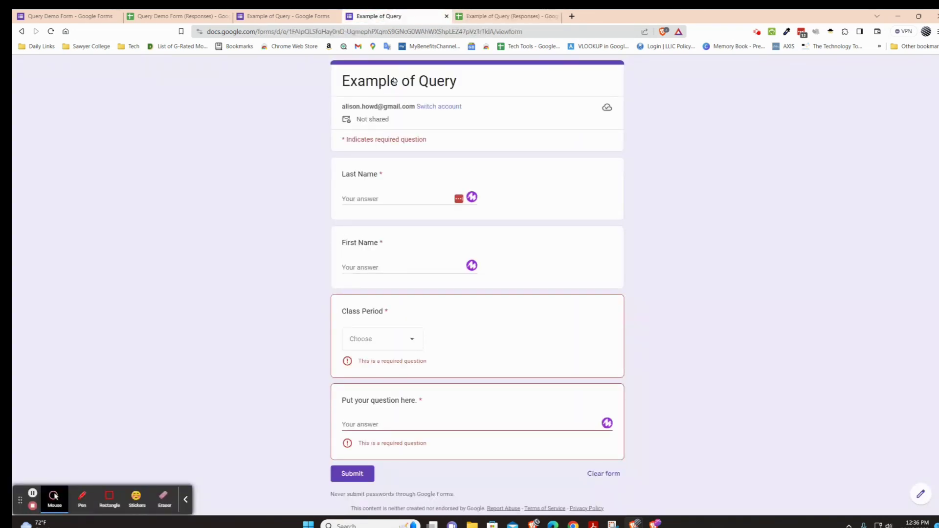
pyautogui.click(414, 339)
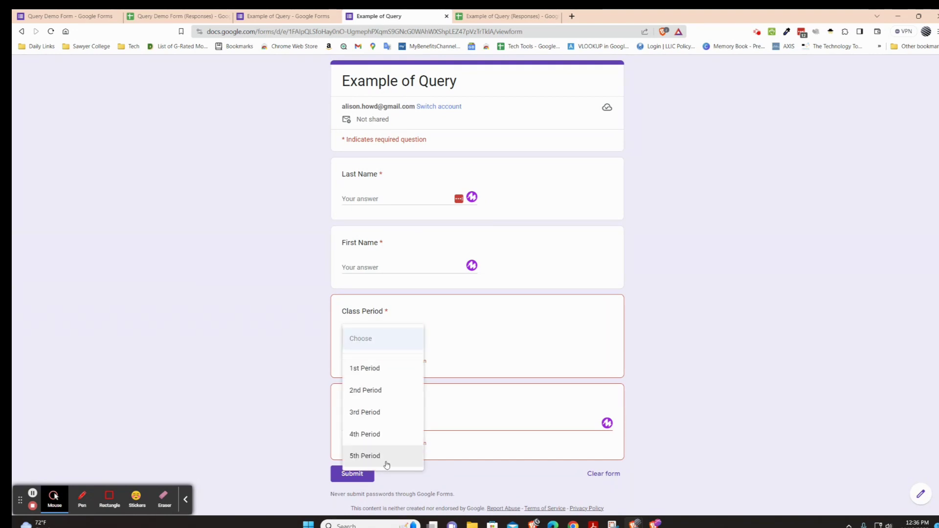
pyautogui.click(365, 391)
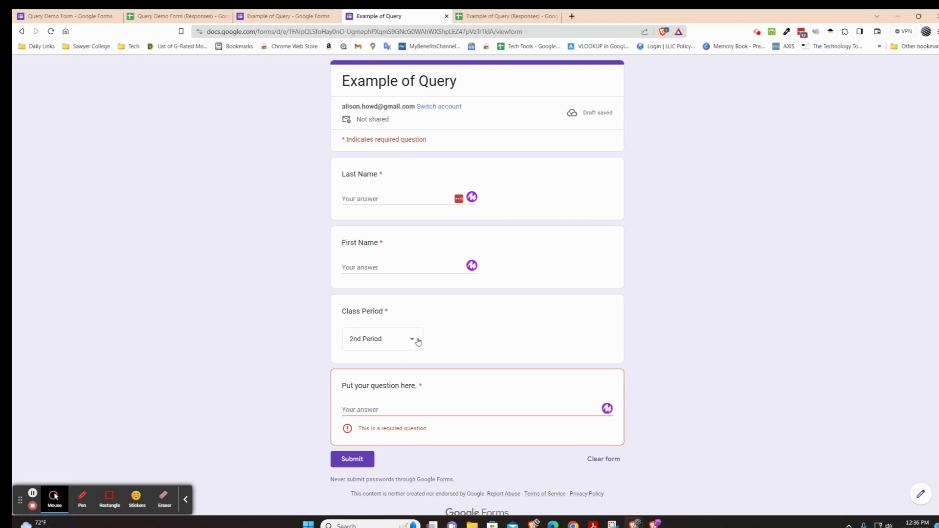
pyautogui.click(417, 339)
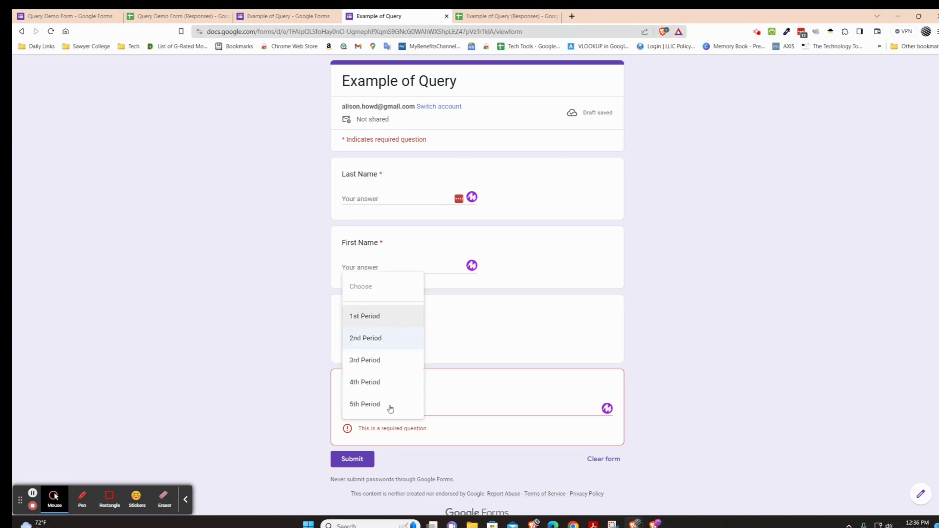
pyautogui.hotkey('ctrl', 'Tab')
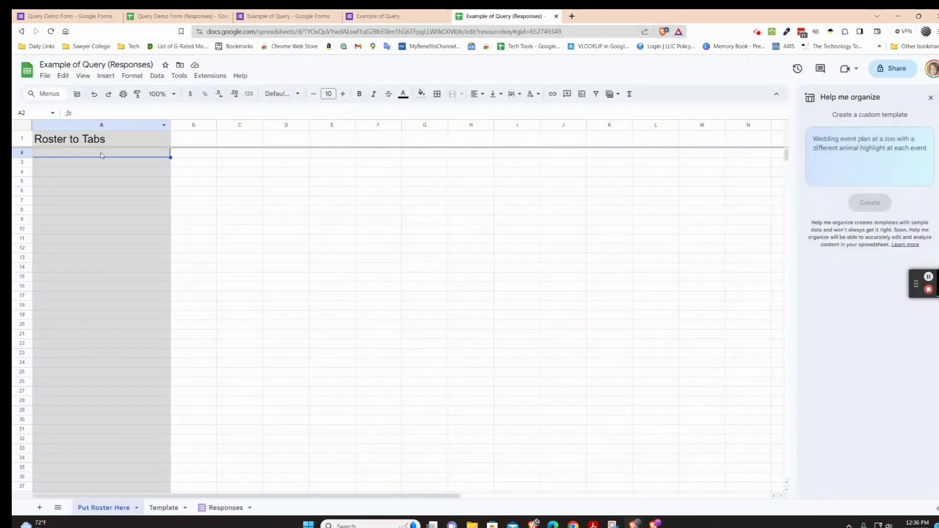
# - Enter 1st Period in cell A2 of the Put Roster Here sheet, spelled exactly like the form option
pyautogui.write('1st Period')
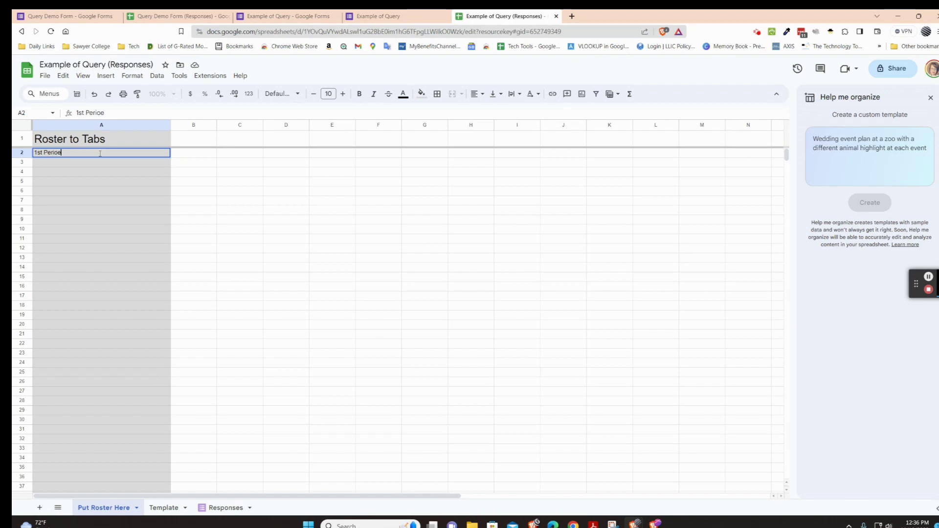
pyautogui.press('Return')
pyautogui.click(100, 154)
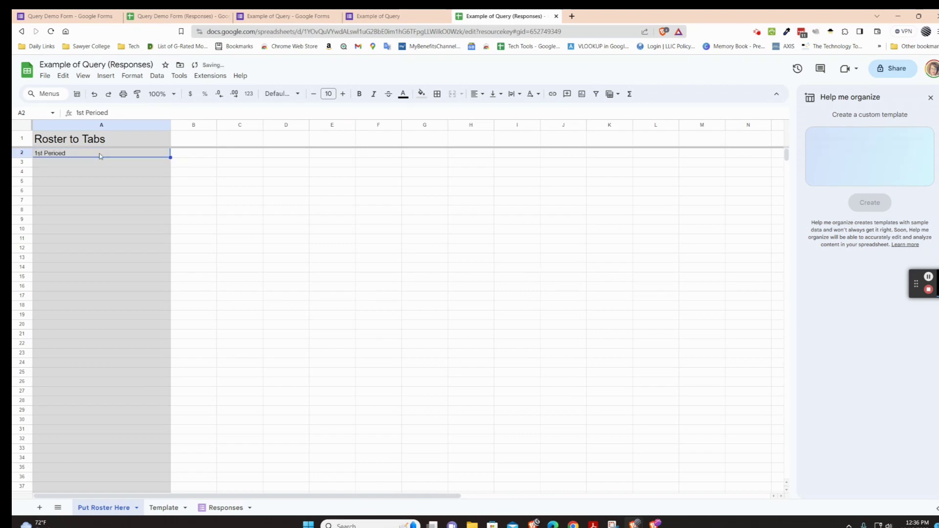
pyautogui.doubleClick(100, 153)
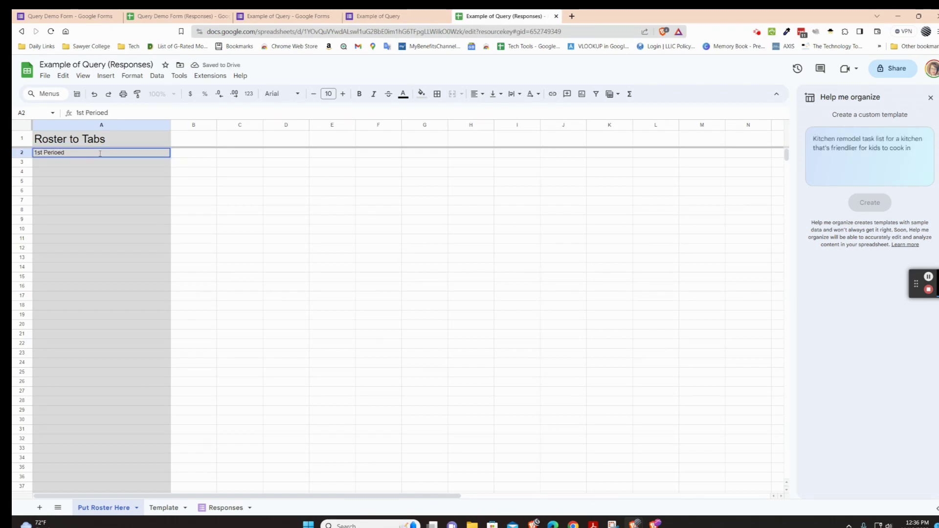
pyautogui.press('Return')
# - Enter 2nd Period, 3rd Period, 4th Period and 5th Period in cells A3 to A6 of the Put Roster Here sheet
pyautogui.write('1')
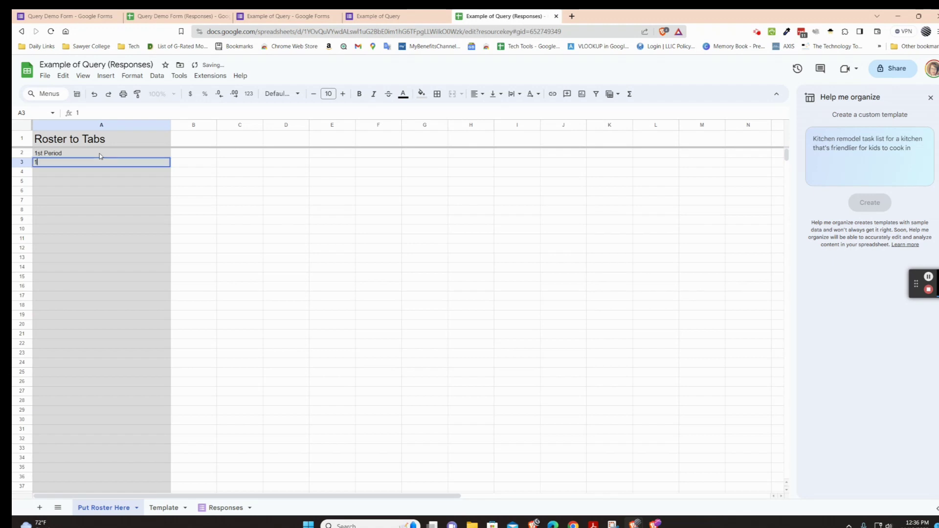
pyautogui.write('nd Perioed')
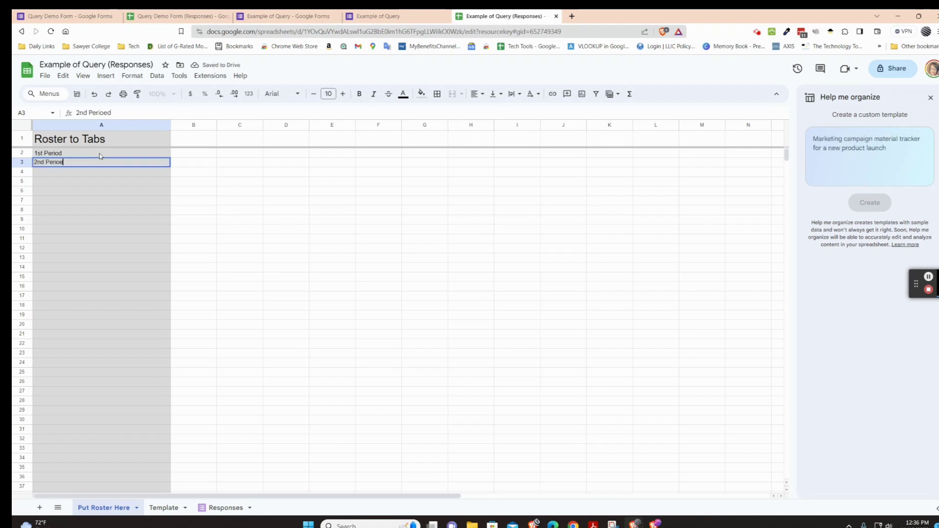
pyautogui.press('Return')
pyautogui.write('3rd Period')
pyautogui.press('Return')
pyautogui.write('4th')
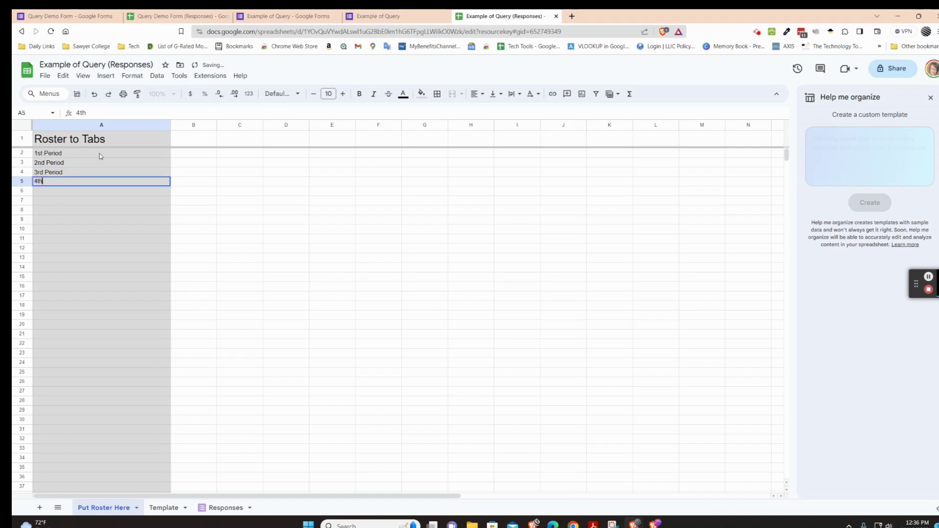
pyautogui.write(' Period')
pyautogui.press('Return')
pyautogui.write('5th')
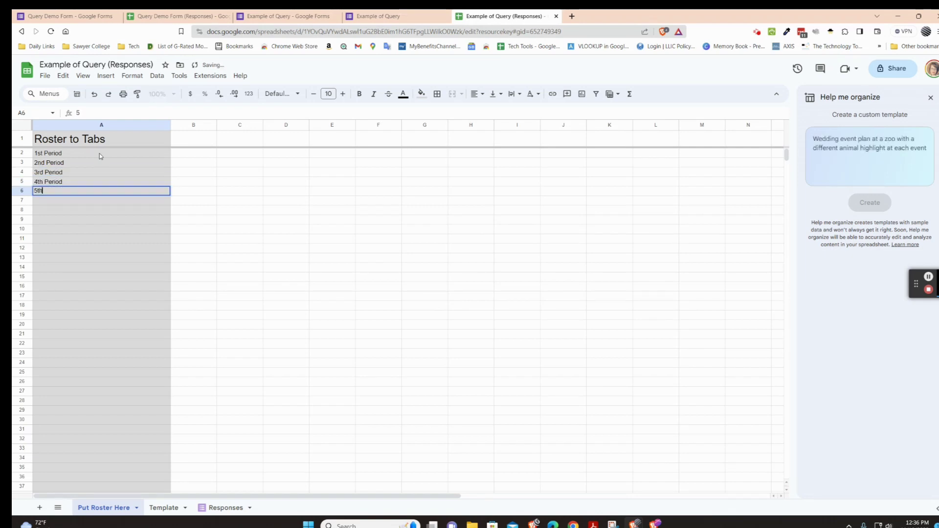
pyautogui.write(' Period')
pyautogui.press('Return')
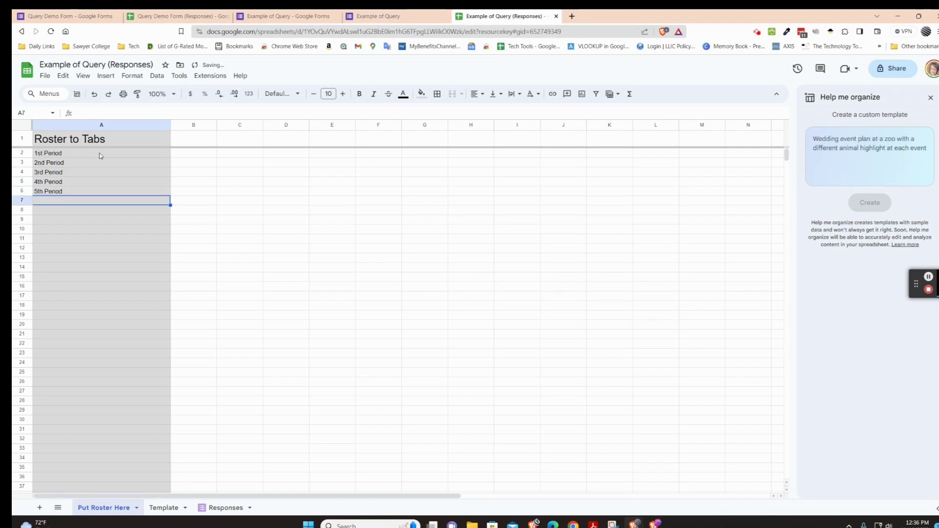
# - Review the period names on the roster sheet and the column headings in row 2 of the Template sheet
pyautogui.moveTo(99, 154); pyautogui.dragTo(101, 185)
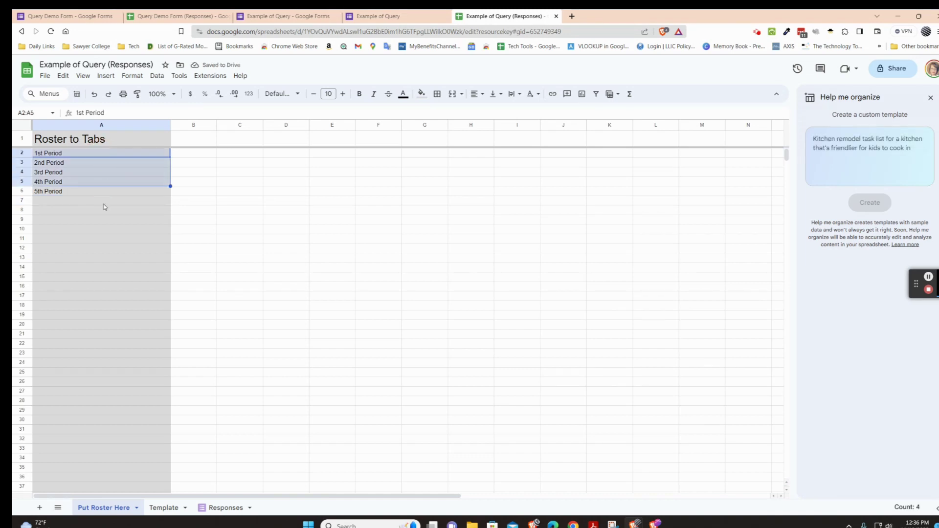
pyautogui.click(223, 510)
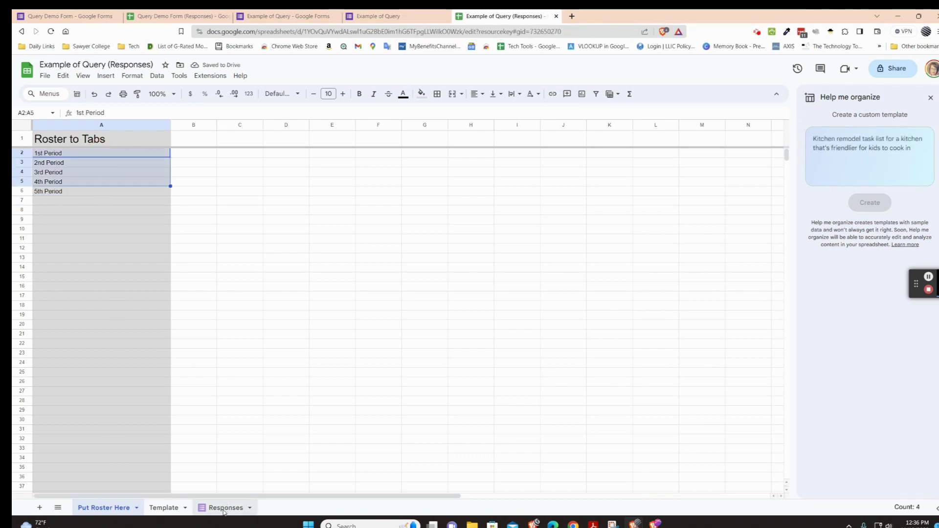
pyautogui.click(100, 507)
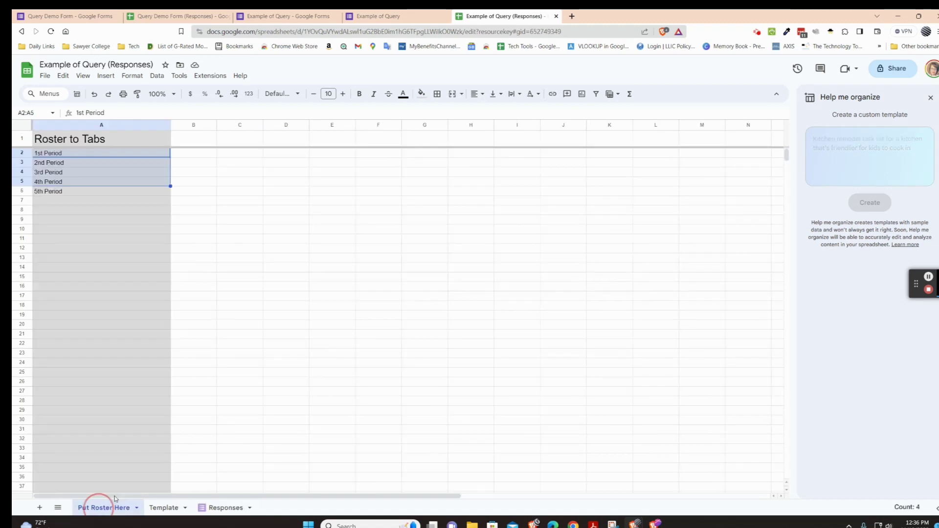
pyautogui.click(166, 507)
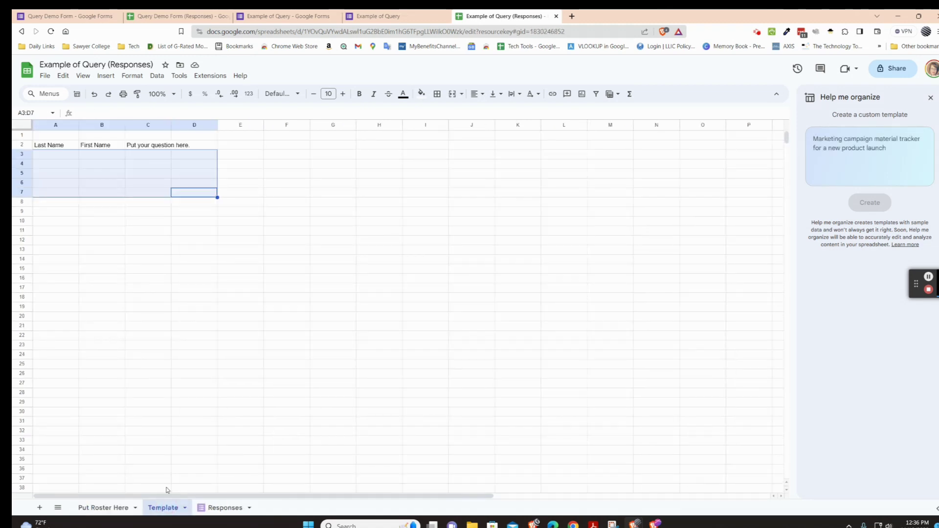
pyautogui.click(54, 142)
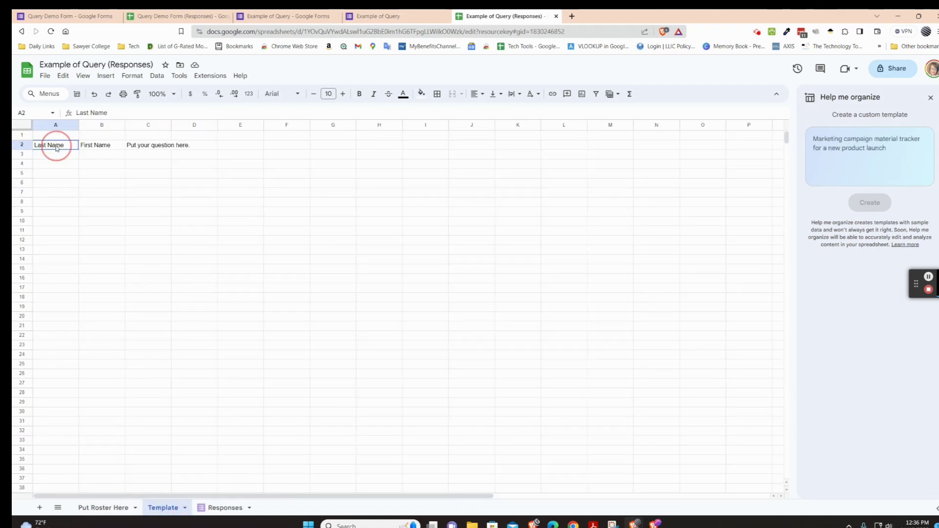
pyautogui.press('Right')
pyautogui.press('Right')
pyautogui.press('Right')
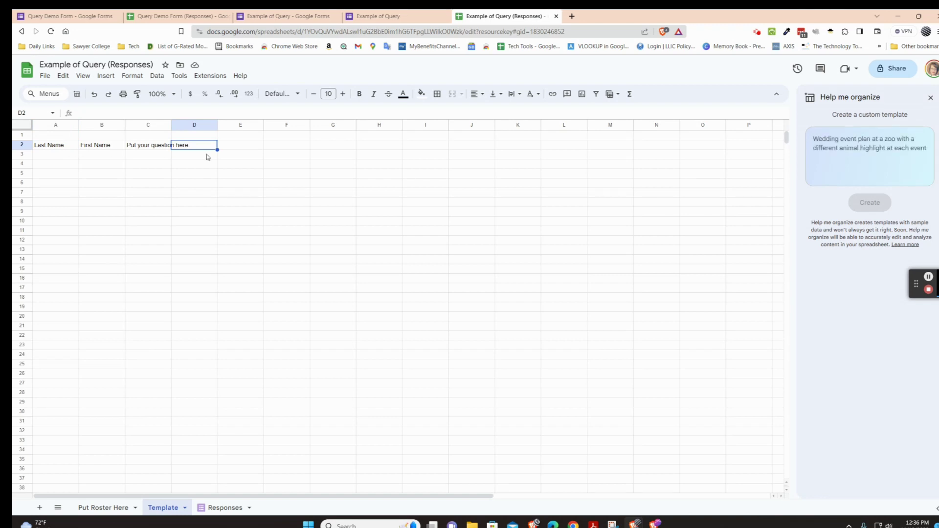
# - Insert a dropdown in cell A1 of the Template sheet with the criteria Dropdown (from a range)
pyautogui.click(54, 138)
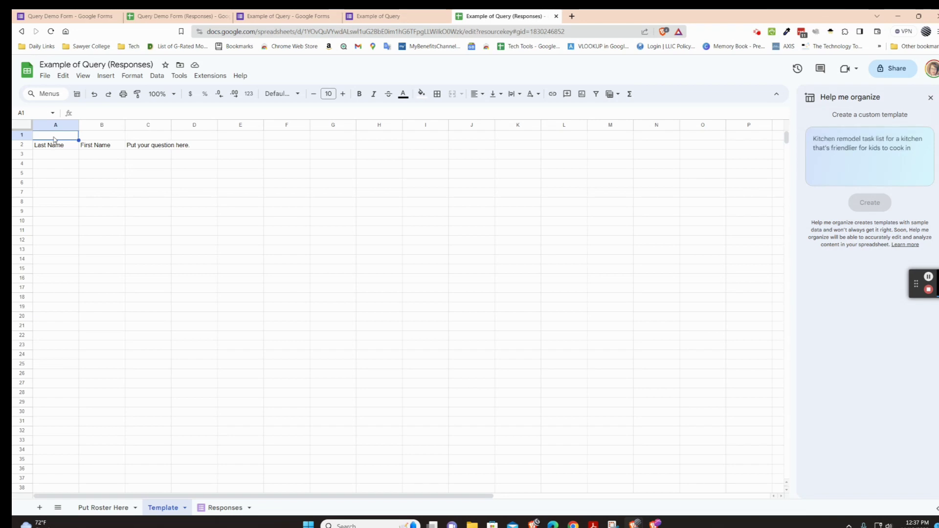
pyautogui.click(64, 136)
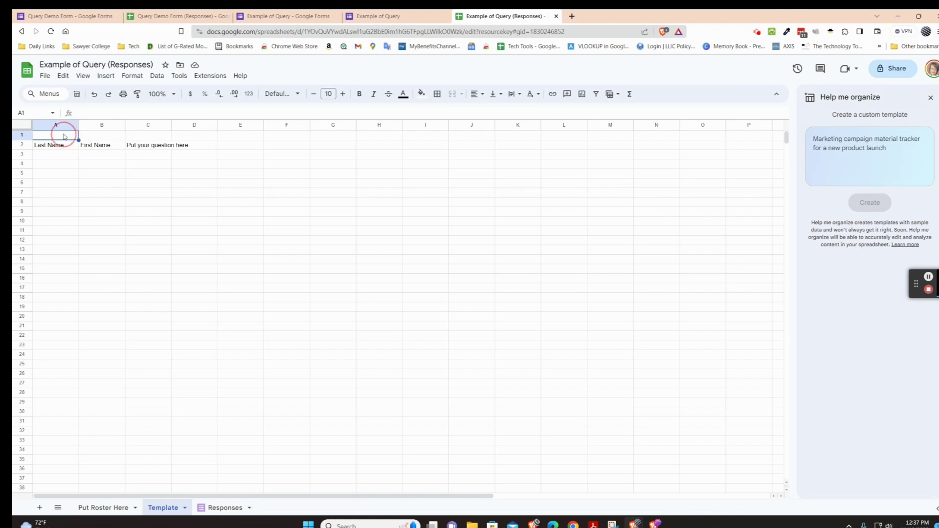
pyautogui.rightClick(64, 136)
pyautogui.click(124, 419)
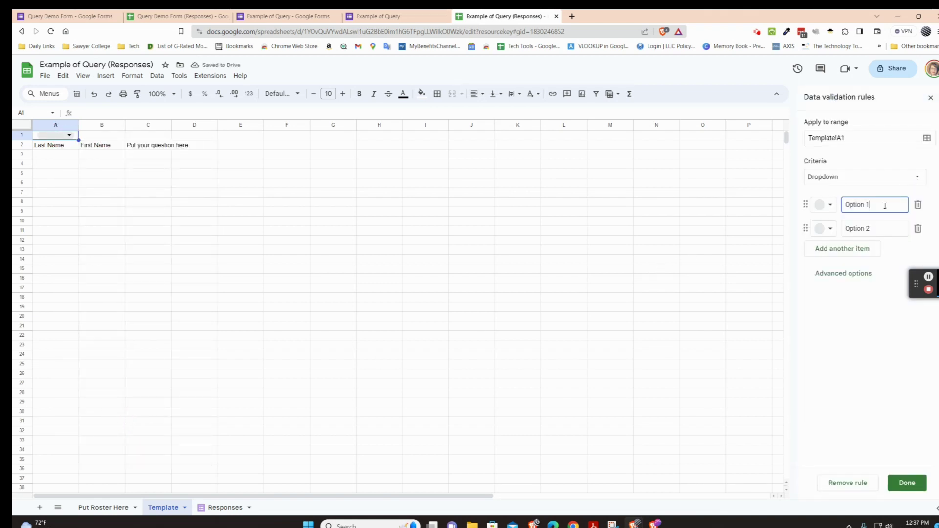
pyautogui.click(917, 178)
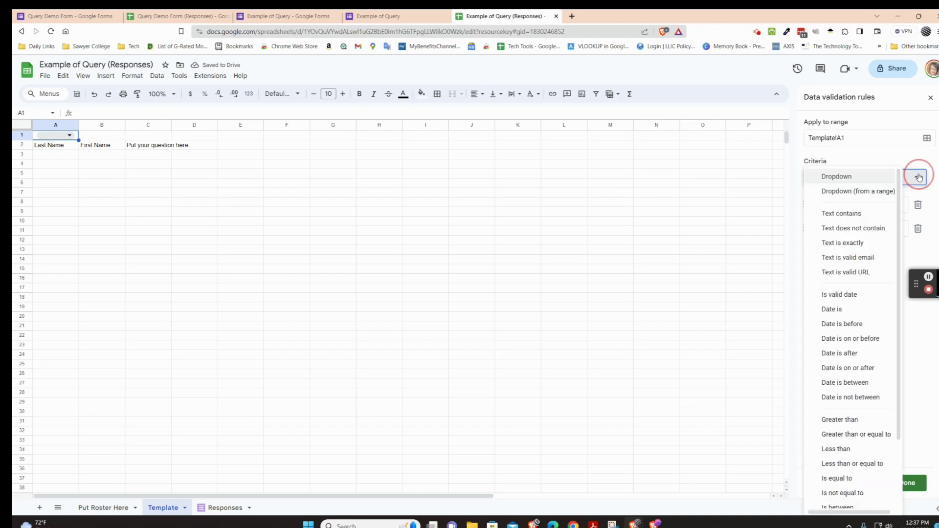
pyautogui.click(875, 192)
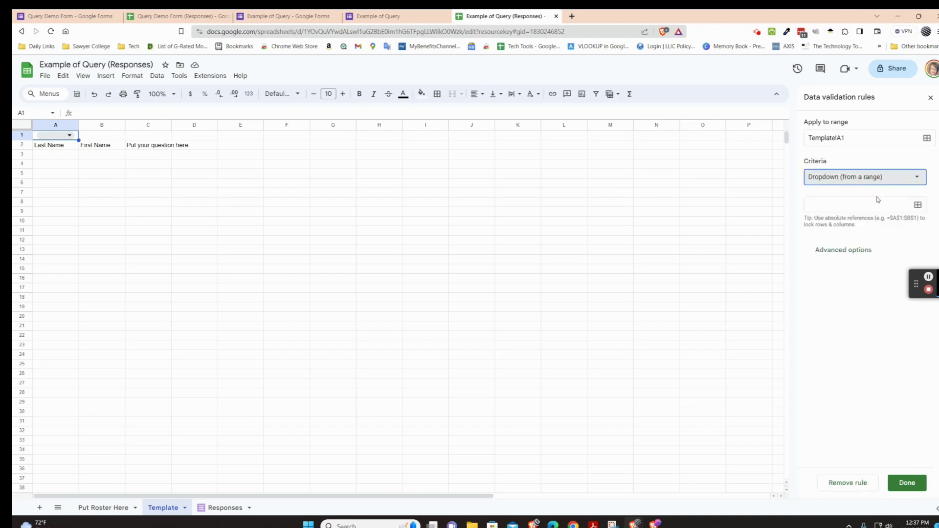
# - Set the dropdown's source range to 'Put Roster Here'!A1:A9 and check the options it offers in Template cell A1
pyautogui.click(917, 204)
pyautogui.click(527, 280)
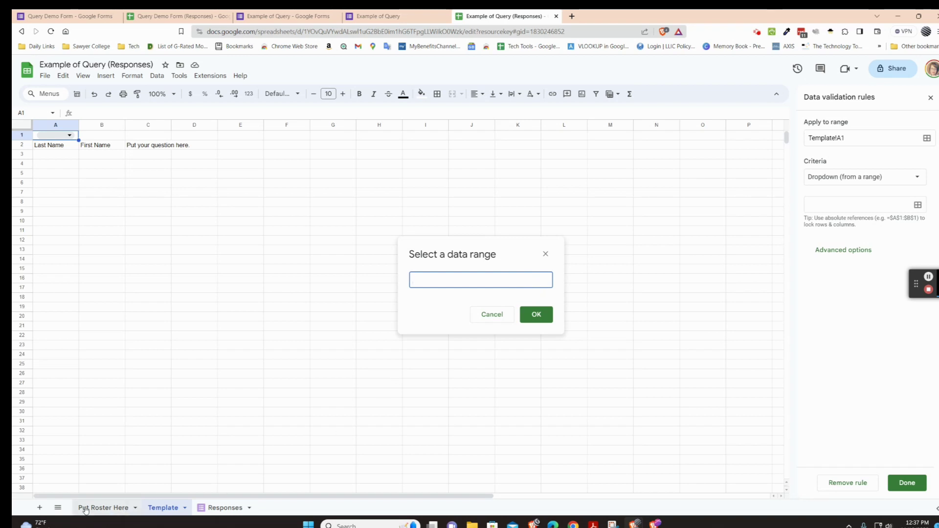
pyautogui.click(103, 507)
pyautogui.moveTo(75, 148); pyautogui.dragTo(81, 218)
pyautogui.click(535, 314)
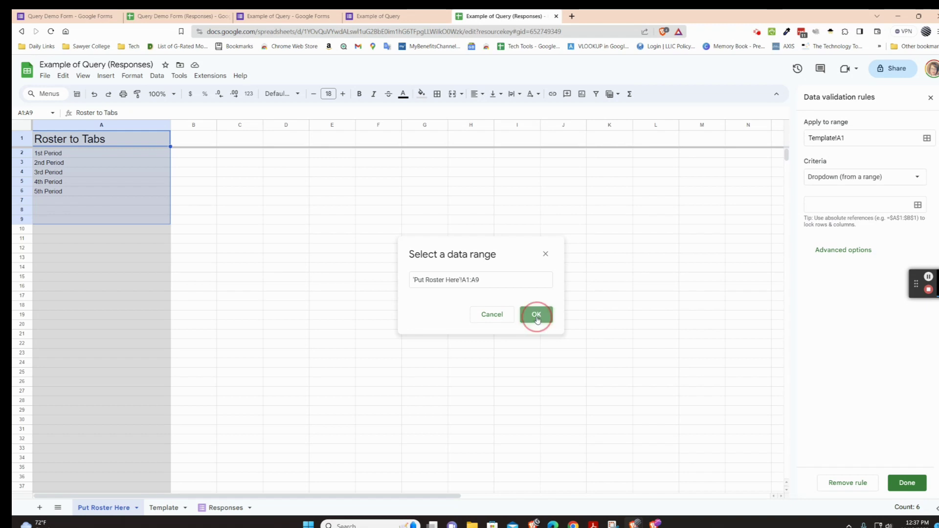
pyautogui.click(167, 508)
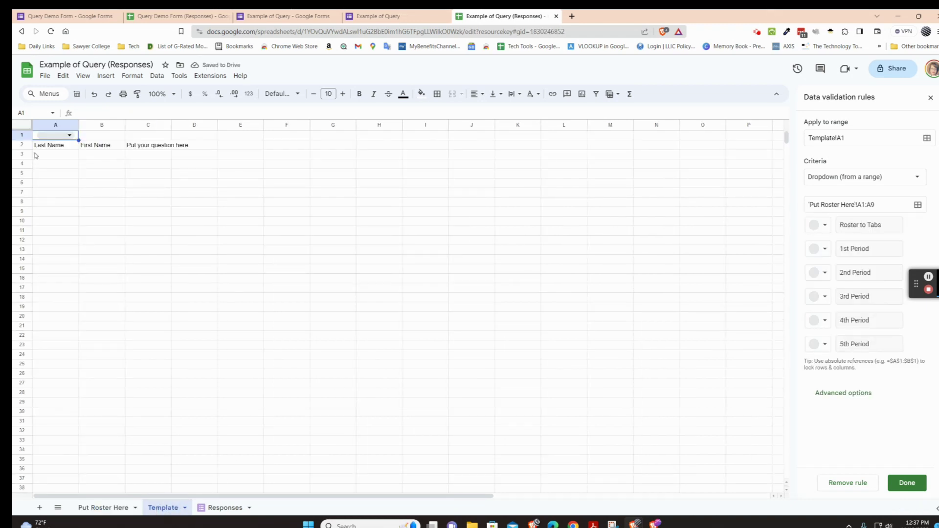
pyautogui.click(71, 135)
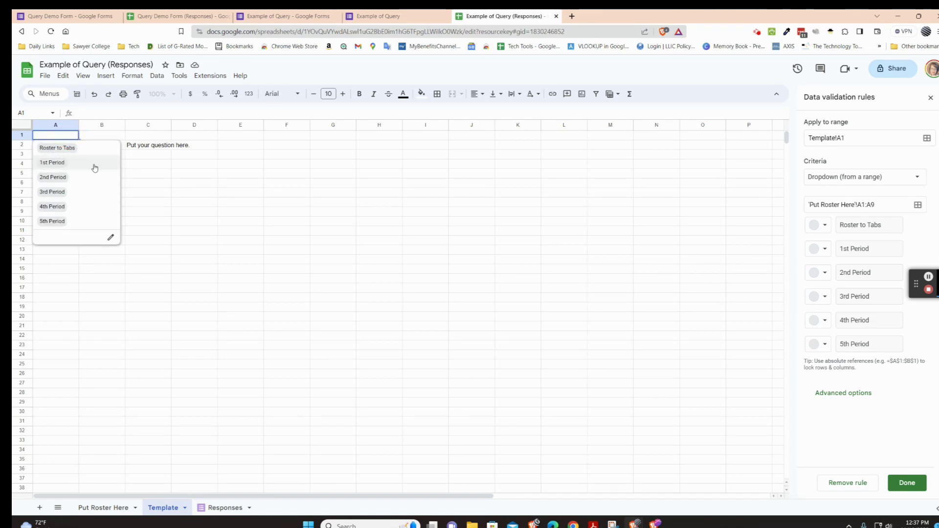
# - Change the A1 dropdown's display style to Arrow and finish the data validation rule
pyautogui.click(871, 392)
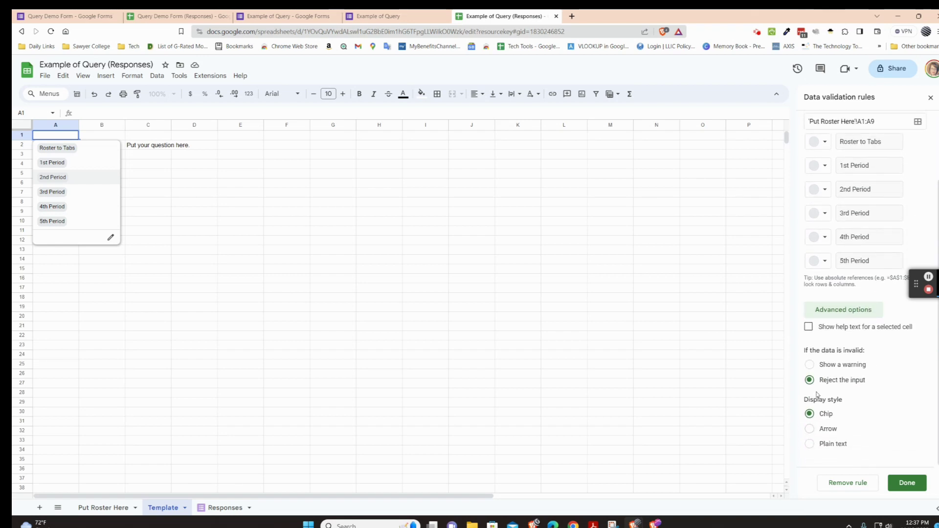
pyautogui.click(809, 429)
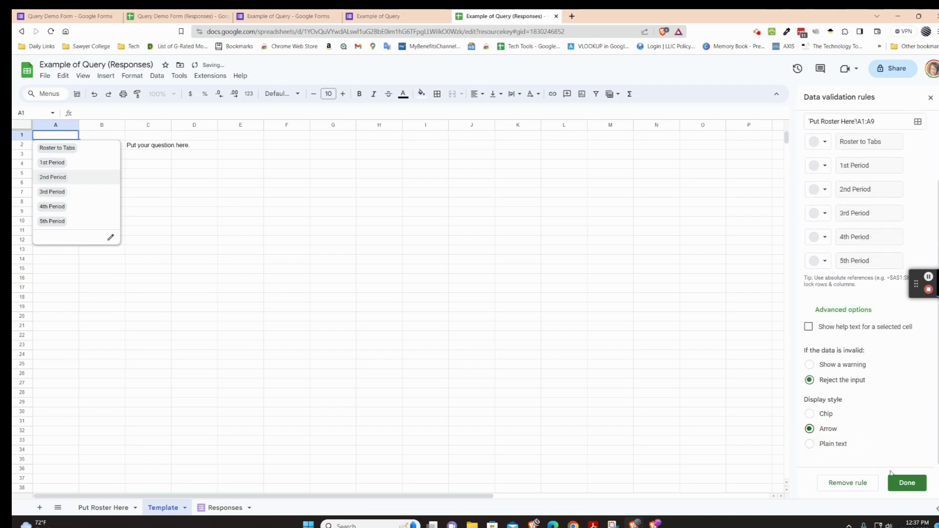
pyautogui.click(906, 482)
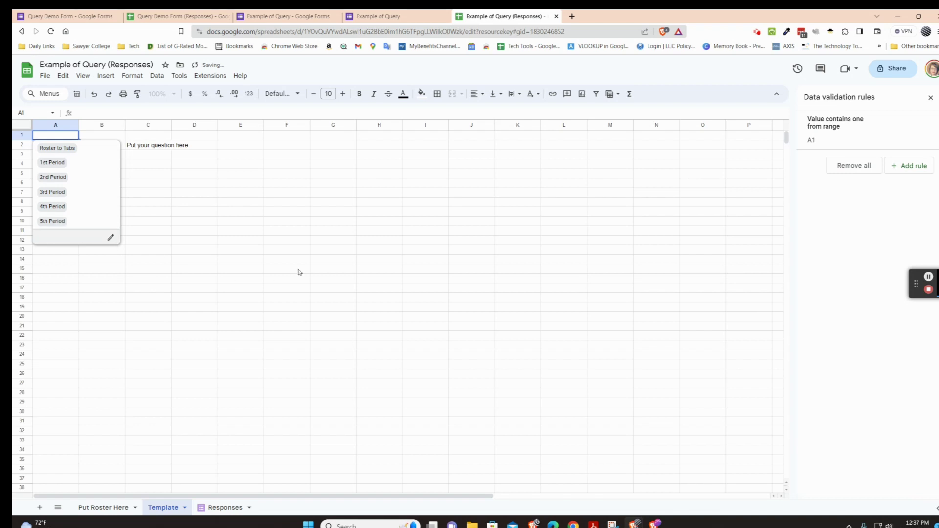
pyautogui.click(54, 259)
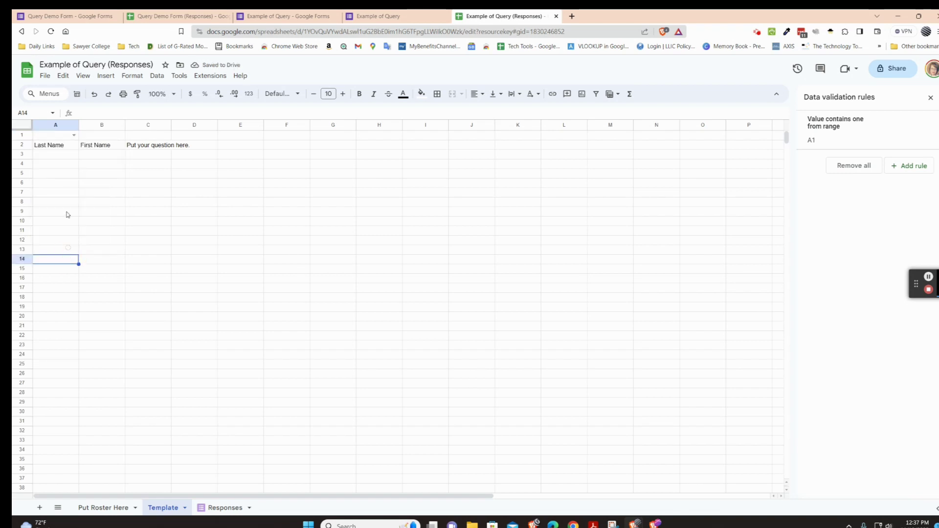
# - Choose 1st Period in the A1 dropdown and widen column A of the Template sheet
pyautogui.click(73, 135)
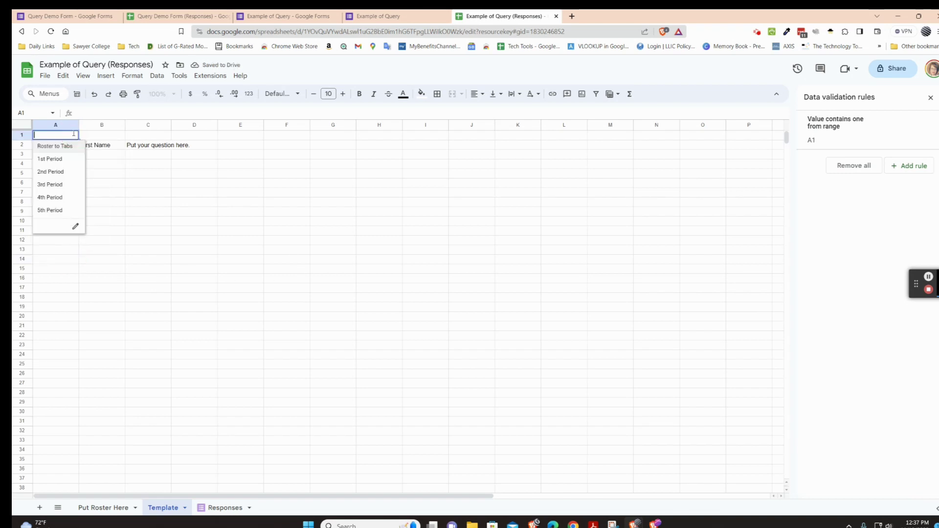
pyautogui.click(49, 158)
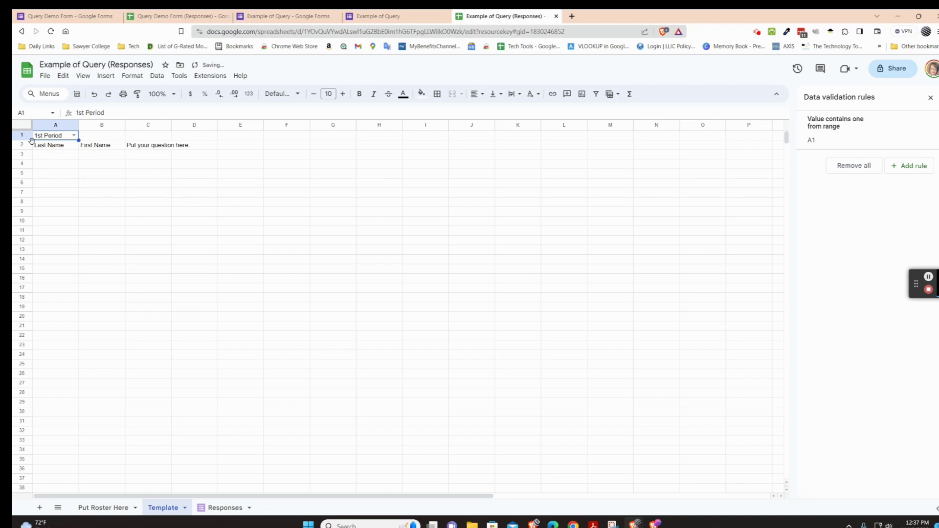
pyautogui.moveTo(78, 126); pyautogui.dragTo(97, 126)
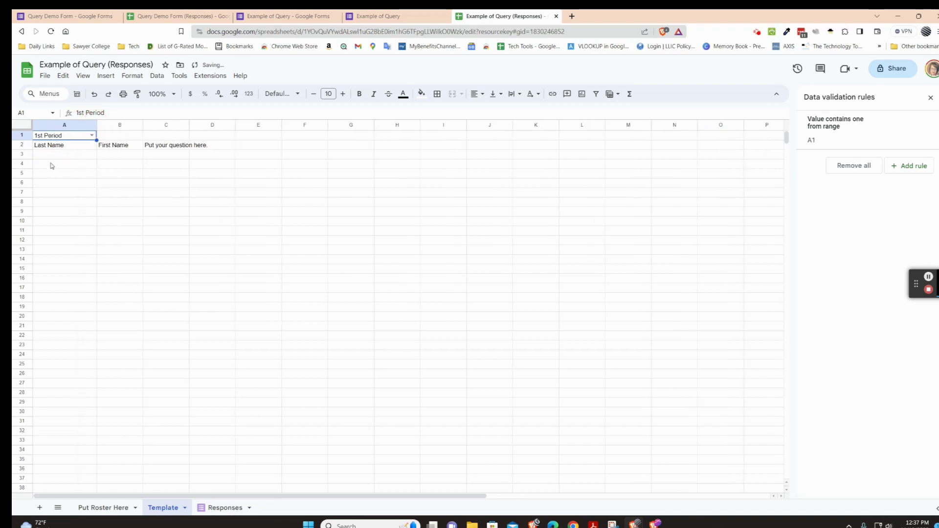
# - Freeze the first two rows of the Template sheet and discard the unfinished formula in cell A3
pyautogui.click(48, 155)
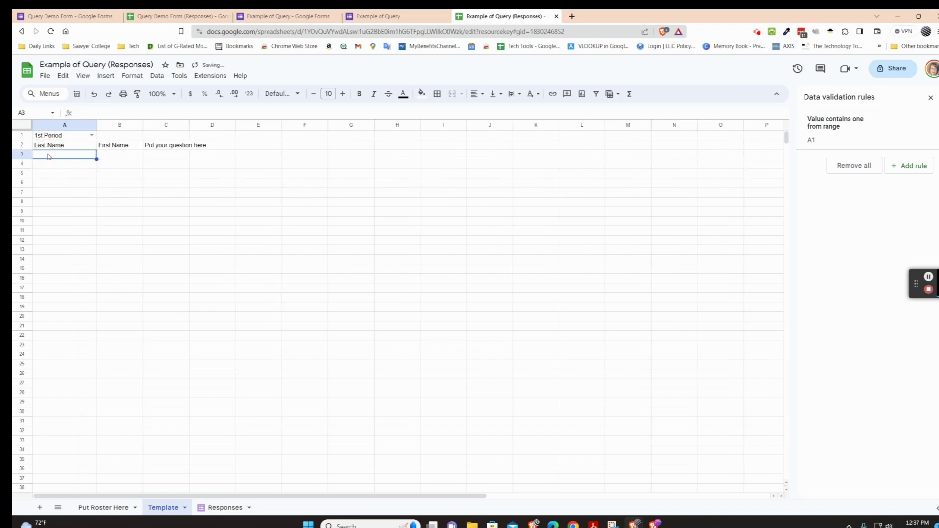
pyautogui.write('=')
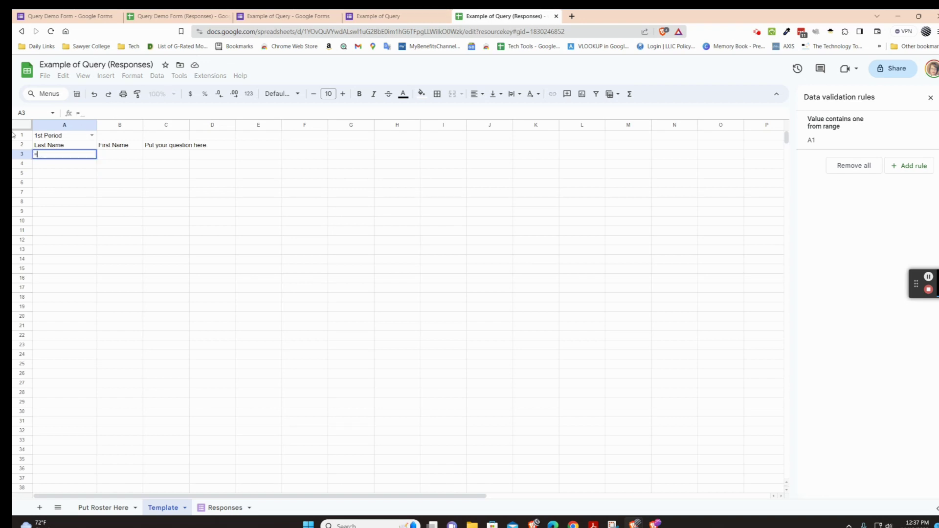
pyautogui.moveTo(18, 128); pyautogui.dragTo(181, 146)
pyautogui.click(68, 144)
pyautogui.click(147, 205)
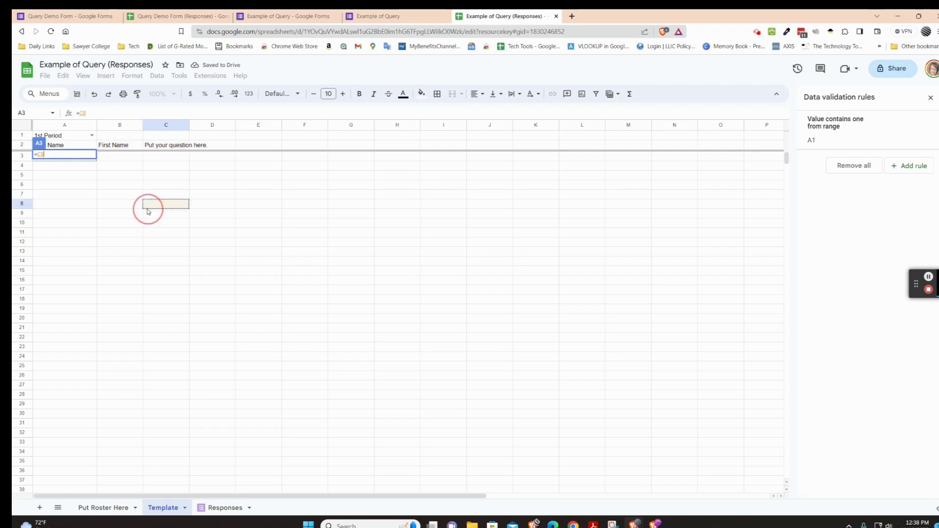
pyautogui.click(63, 192)
pyautogui.press('BackSpace')
pyautogui.press('BackSpace')
pyautogui.press('BackSpace')
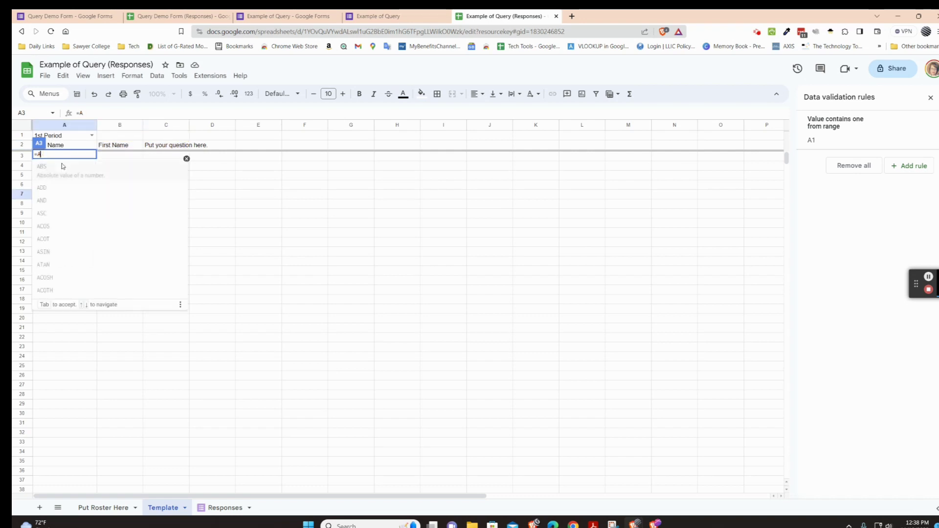
# - Make the header cells A2:C2 on the Template sheet bold and set their font to Urbanist
pyautogui.moveTo(69, 145); pyautogui.dragTo(186, 146)
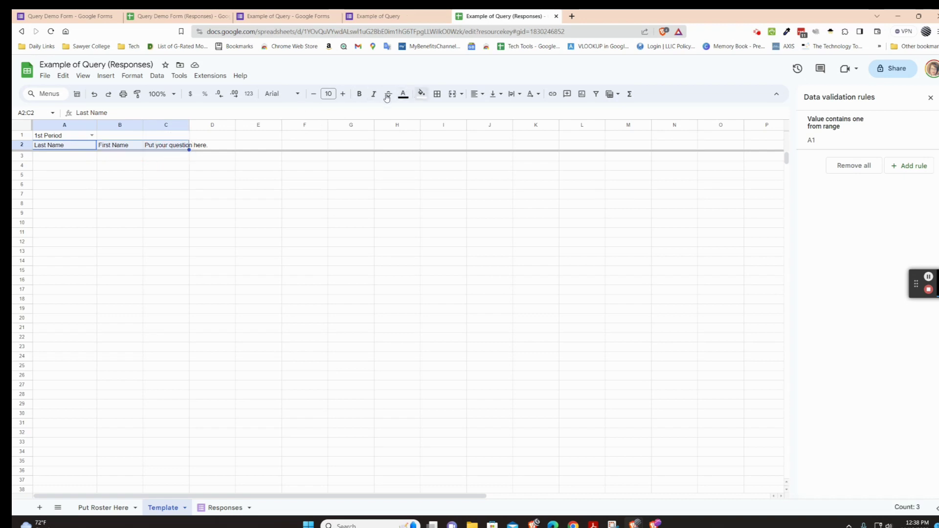
pyautogui.click(358, 93)
pyautogui.click(297, 95)
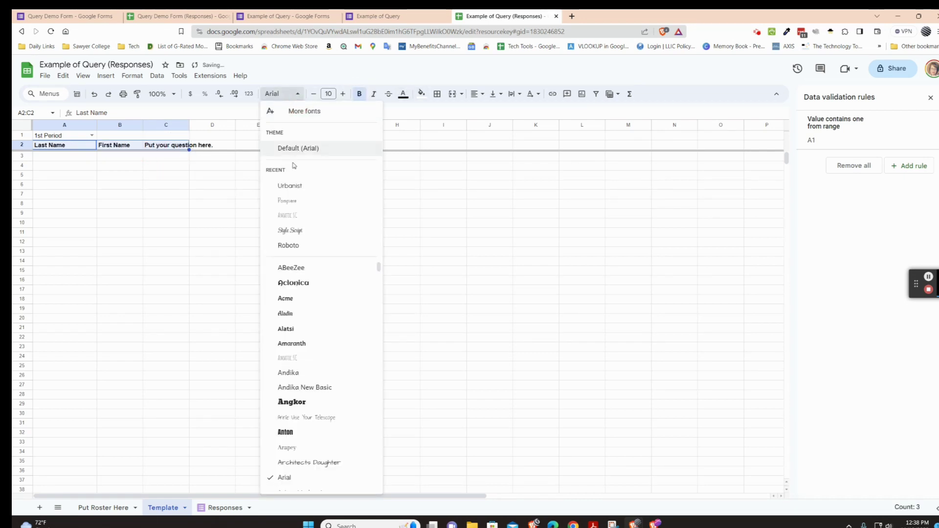
pyautogui.click(291, 185)
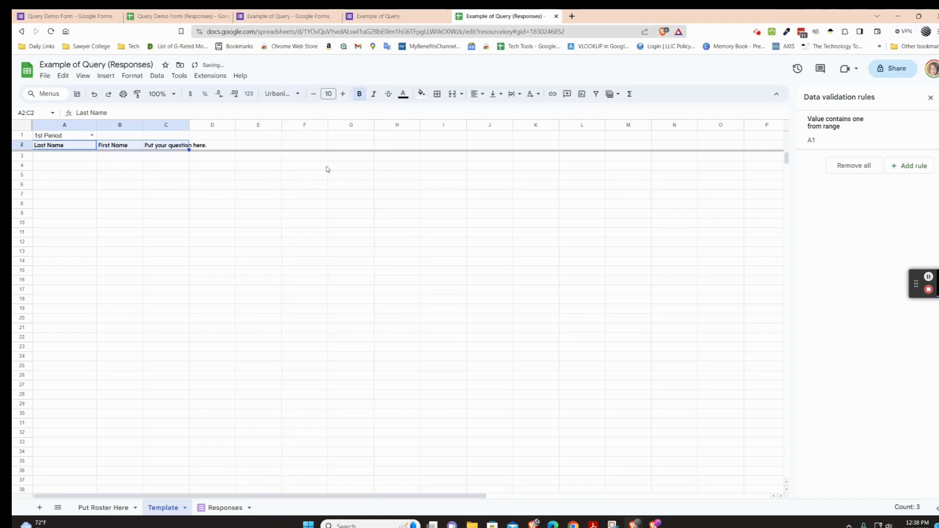
pyautogui.click(421, 95)
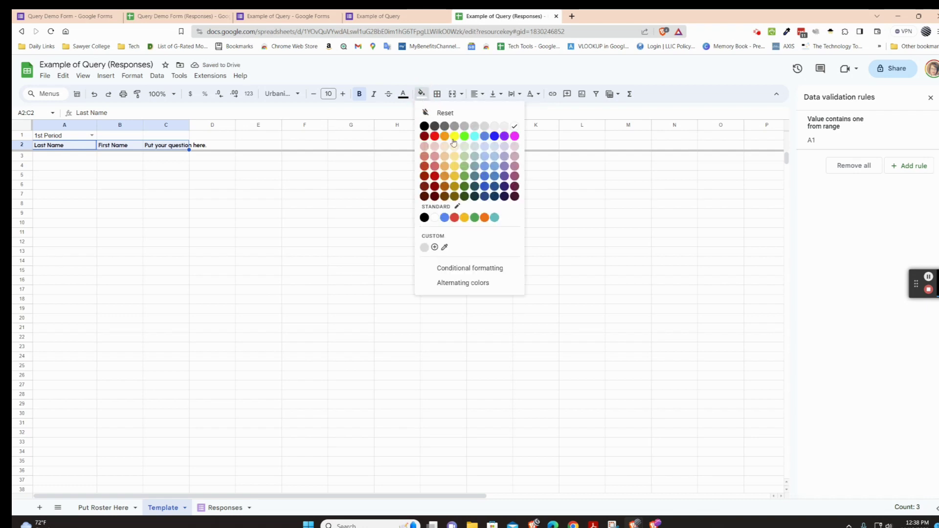
pyautogui.click(313, 165)
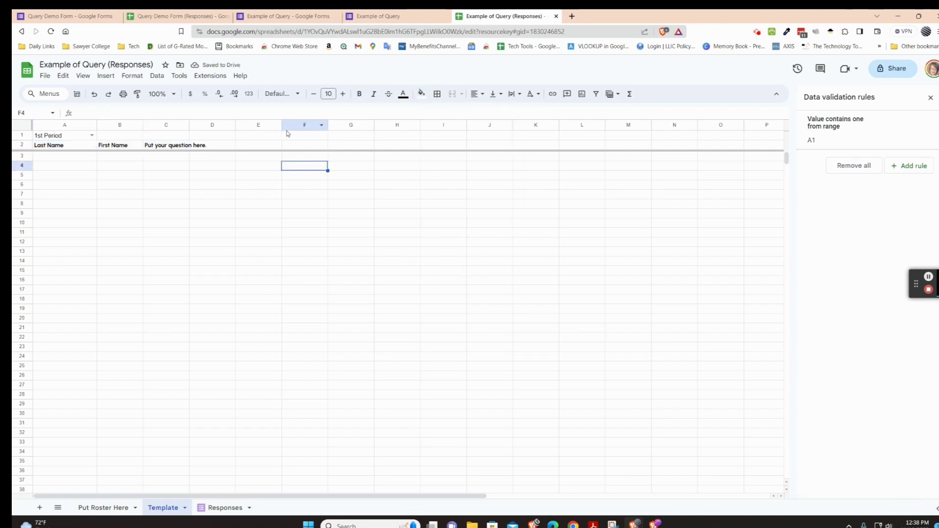
# - Delete columns E through Z from the Template sheet and widen columns B, C and D
pyautogui.click(259, 125)
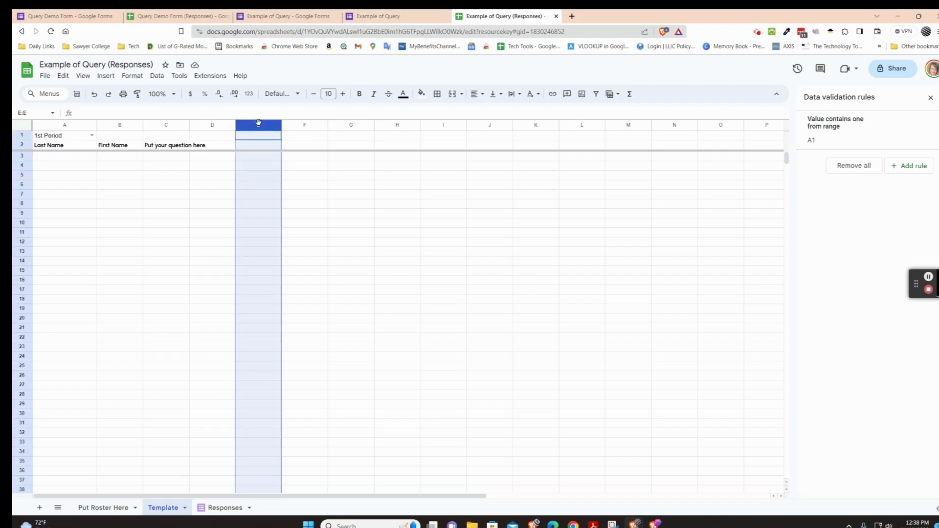
pyautogui.hotkey('ctrl', 'shift', 'Right')
pyautogui.rightClick(252, 123)
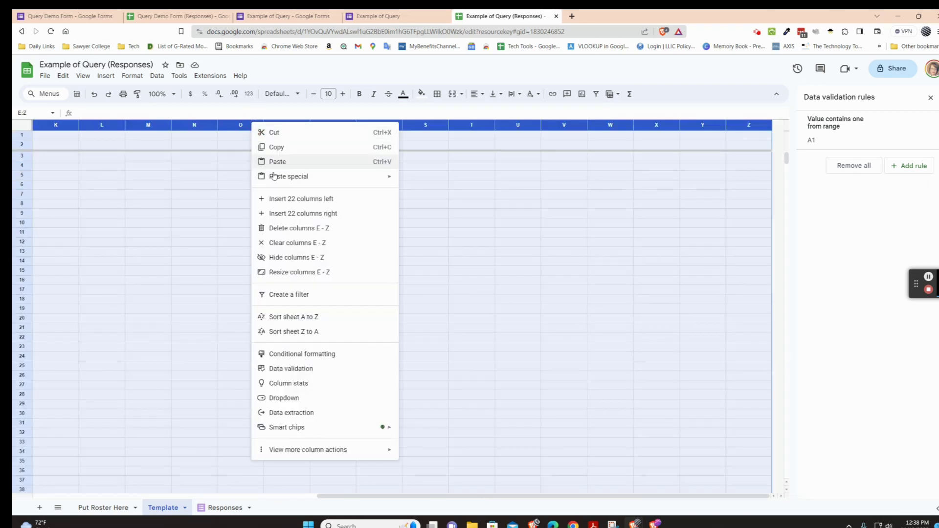
pyautogui.click(284, 227)
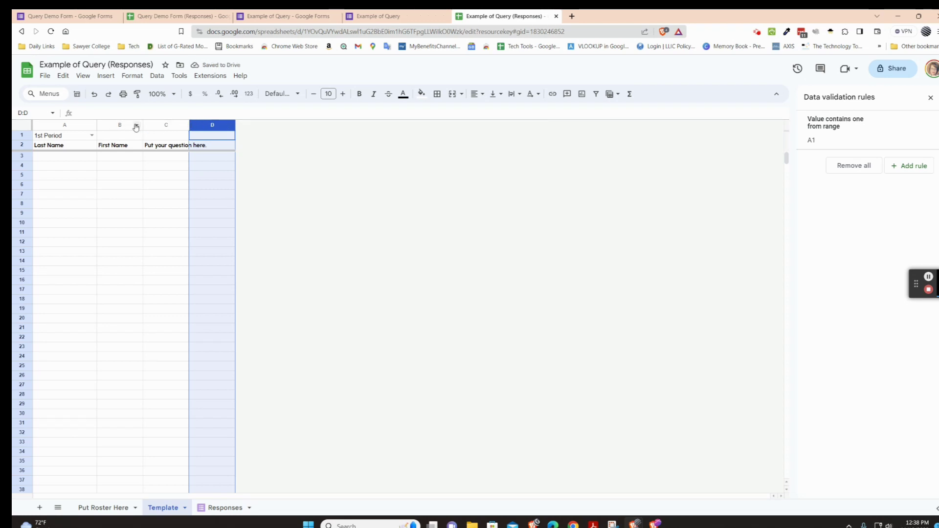
pyautogui.moveTo(143, 124); pyautogui.dragTo(348, 125)
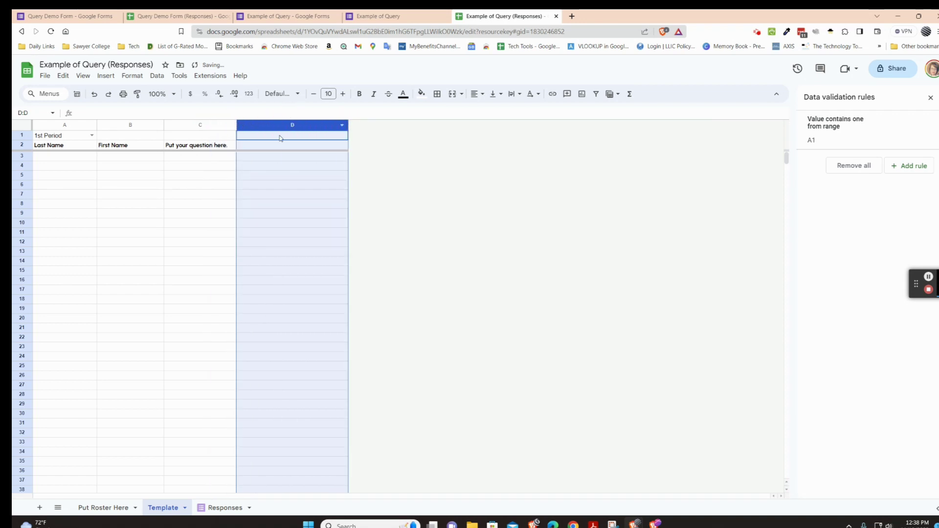
# - Start a QUERY formula in Template cell A3 with the open-ended range Responses!A2:E as its data
pyautogui.click(89, 156)
pyautogui.write('=')
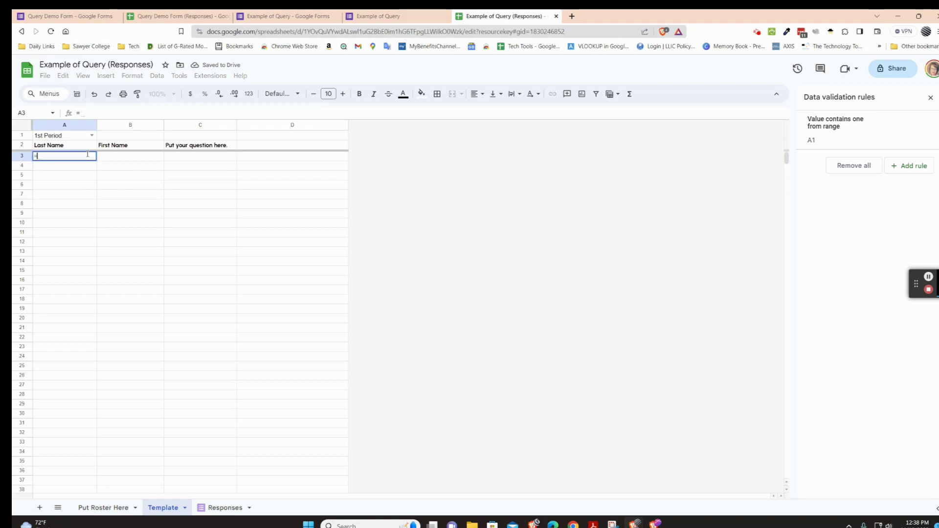
pyautogui.write('QI')
pyautogui.press('BackSpace')
pyautogui.write('U')
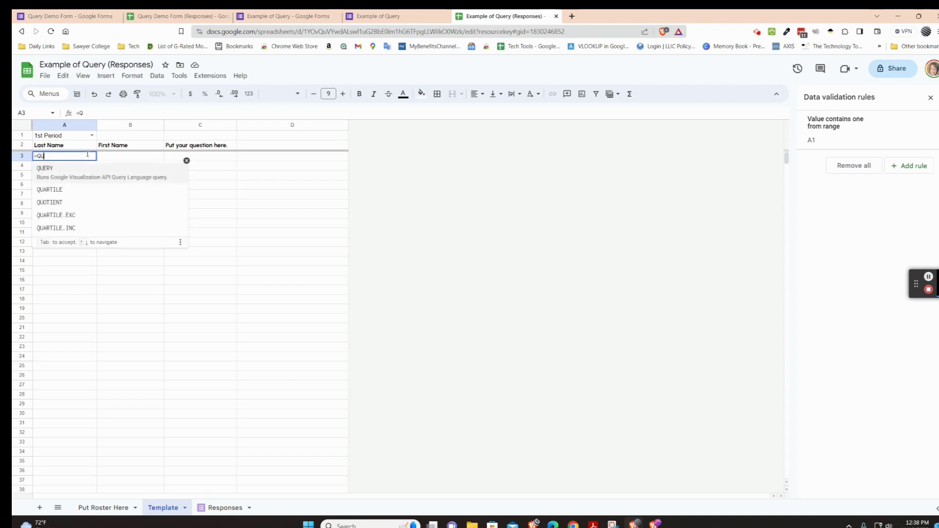
pyautogui.press('Tab')
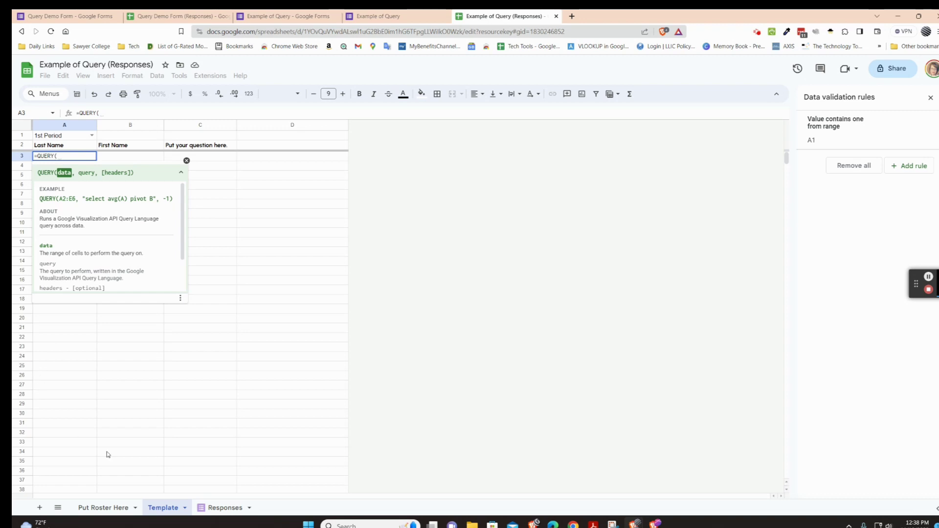
pyautogui.click(229, 512)
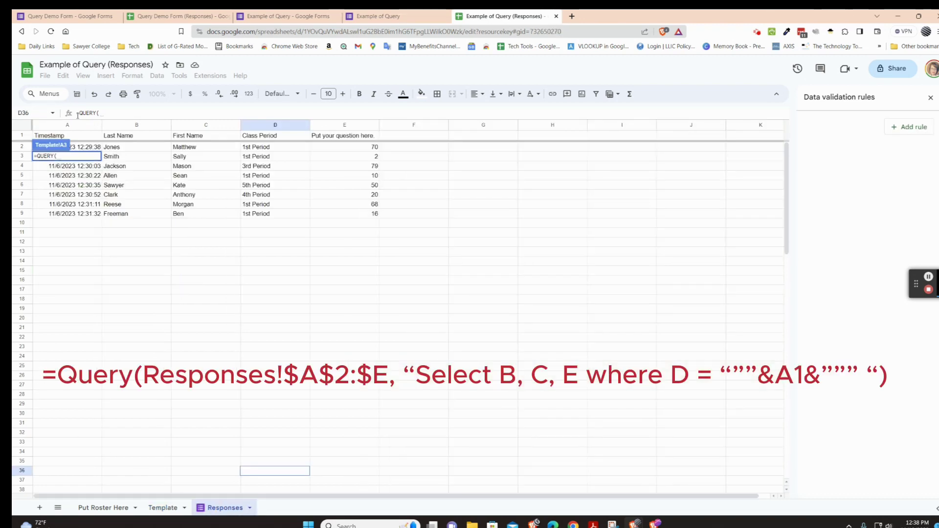
pyautogui.moveTo(54, 147); pyautogui.dragTo(179, 183)
pyautogui.moveTo(239, 194); pyautogui.dragTo(362, 222)
pyautogui.click(160, 111)
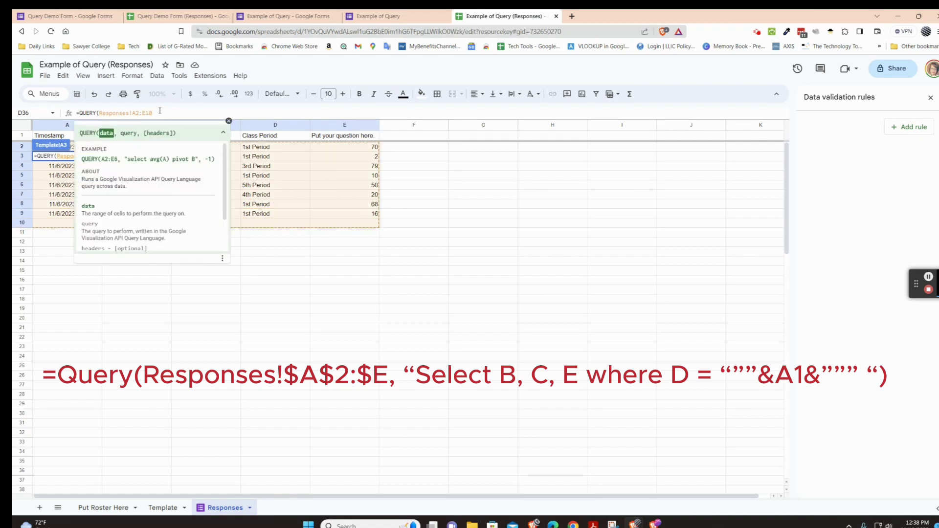
pyautogui.press('BackSpace')
# - Add the query text "Select B, C, E where D = " to the formula and enter it in A3
pyautogui.write(',"Select B,')
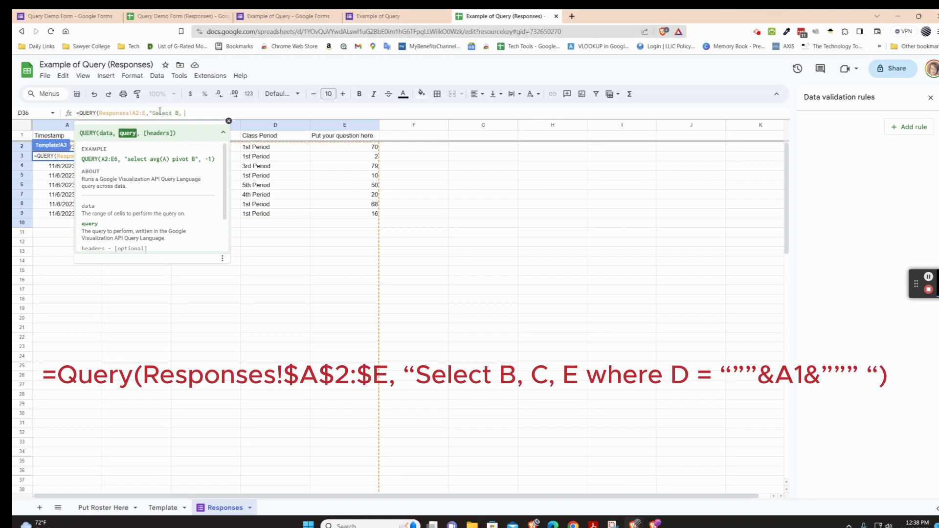
pyautogui.write(' C, E where')
pyautogui.write('"')
pyautogui.press('Return')
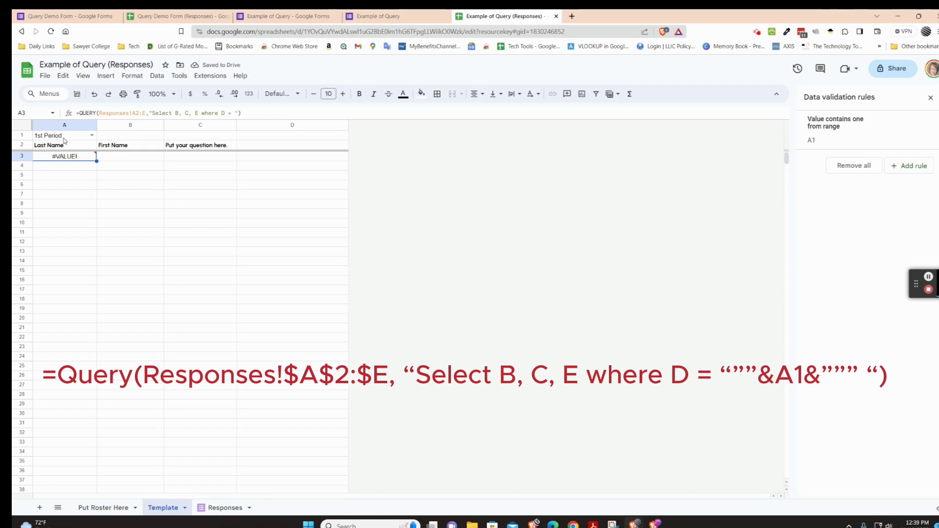
# - Complete the where condition in A3's query by adding """&A1&""" after D =, so it references cell A1
pyautogui.click(231, 114)
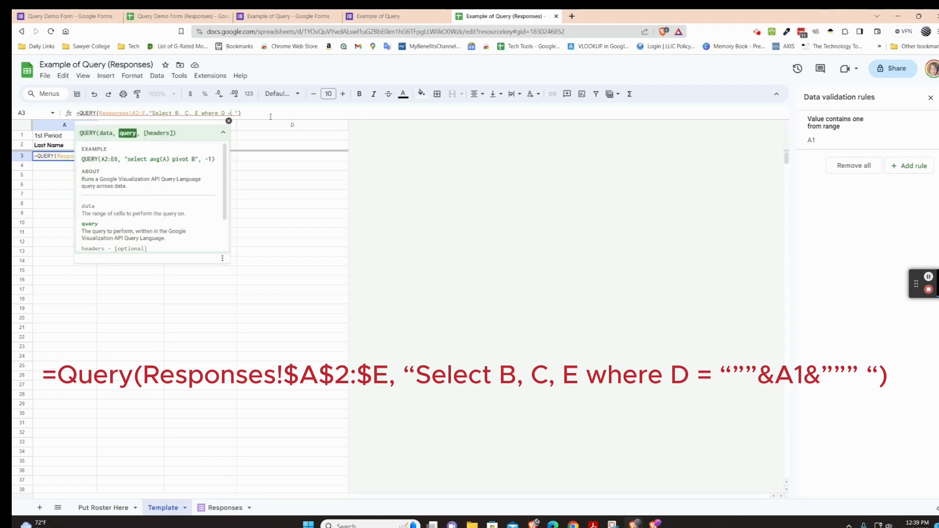
pyautogui.write('"""&')
pyautogui.click(58, 137)
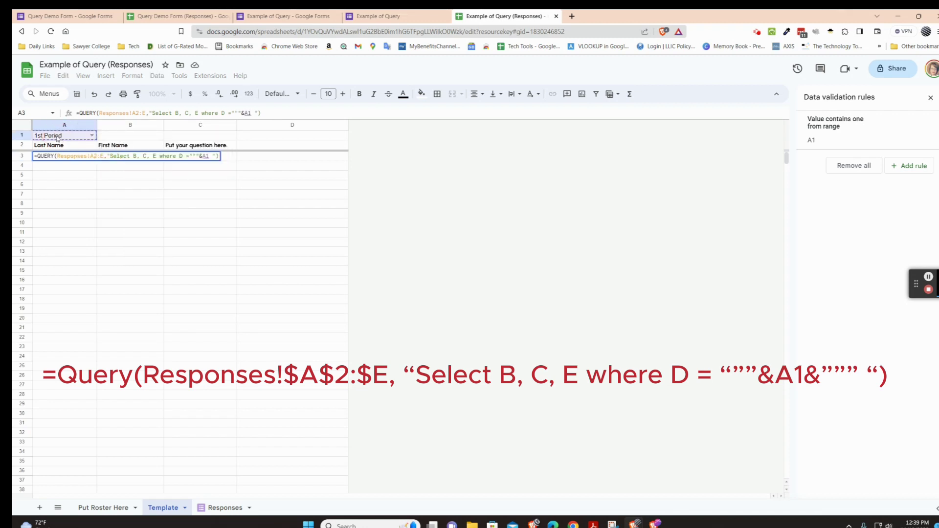
pyautogui.write('&')
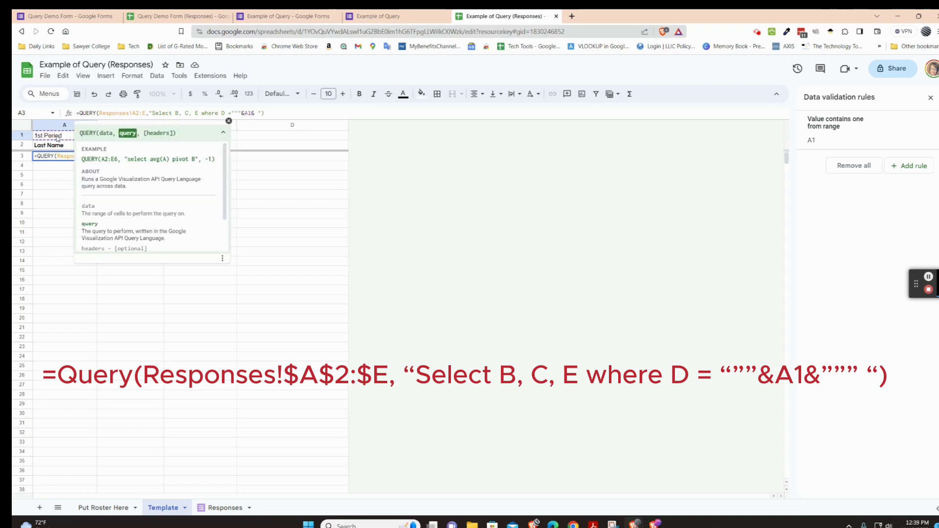
pyautogui.write('"""')
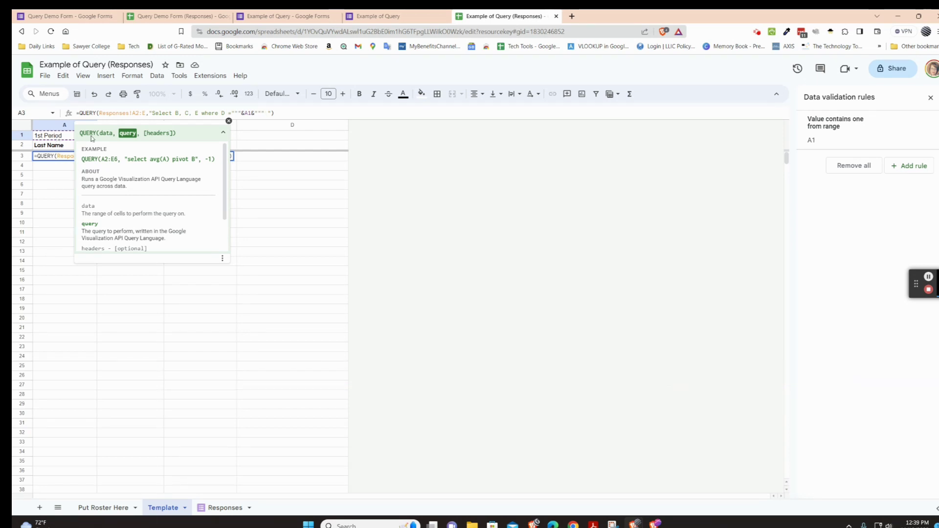
# - Make the QUERY data range absolute as Responses!$A$2:$E and enter the formula
pyautogui.click(137, 112)
pyautogui.press('F4')
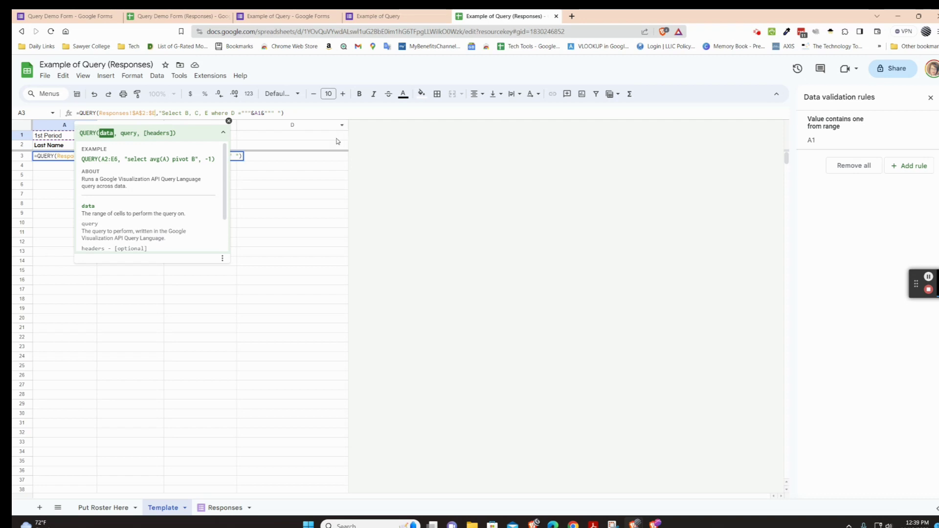
pyautogui.press('Return')
pyautogui.click(269, 170)
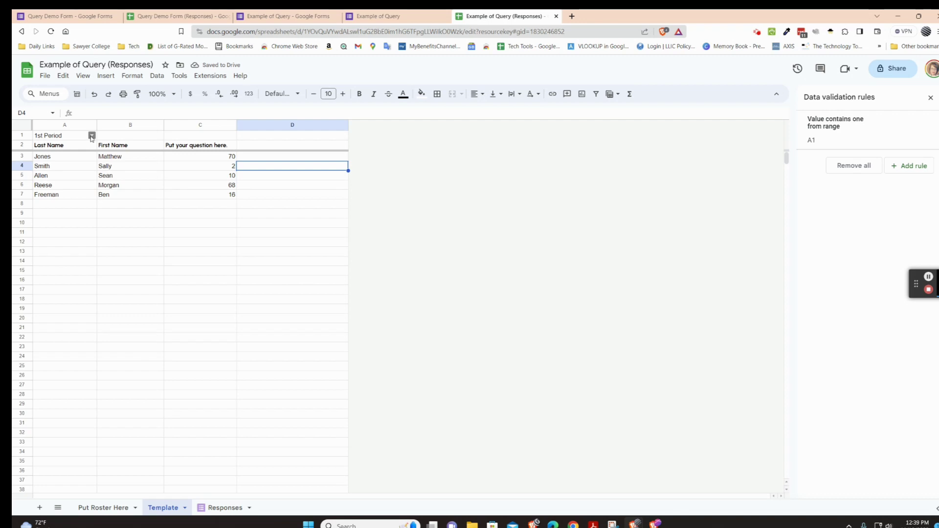
# - Switch the A1 dropdown to 2nd Period and check the query output in cell A3
pyautogui.click(92, 136)
pyautogui.click(68, 172)
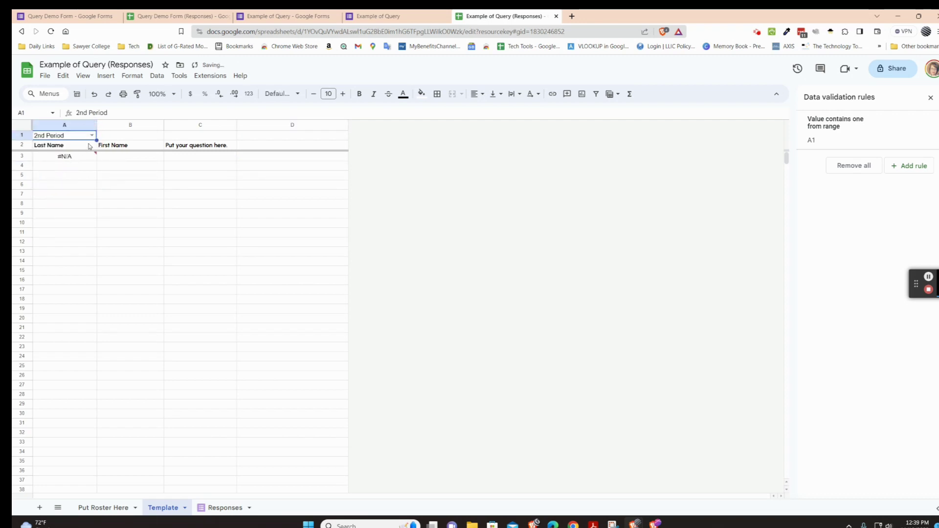
pyautogui.click(92, 136)
pyautogui.click(130, 183)
pyautogui.click(62, 157)
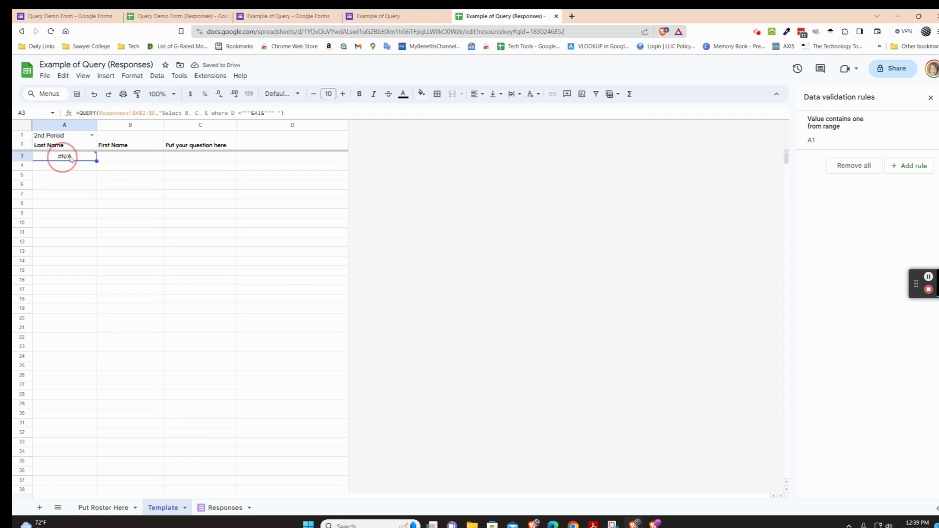
# - Test the query by choosing 3rd, 4th and 5th Period in turn in the A1 dropdown
pyautogui.click(92, 135)
pyautogui.click(69, 185)
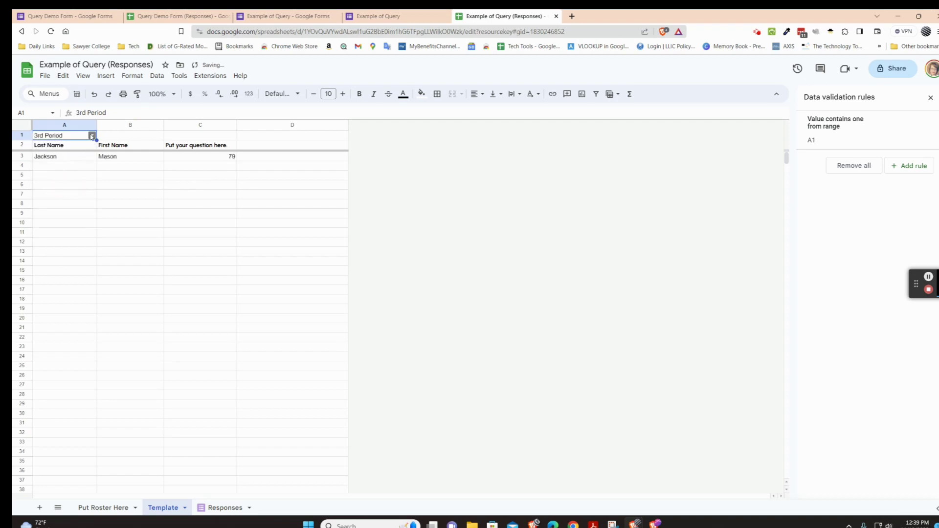
pyautogui.click(92, 135)
pyautogui.click(75, 197)
pyautogui.click(92, 135)
pyautogui.click(72, 211)
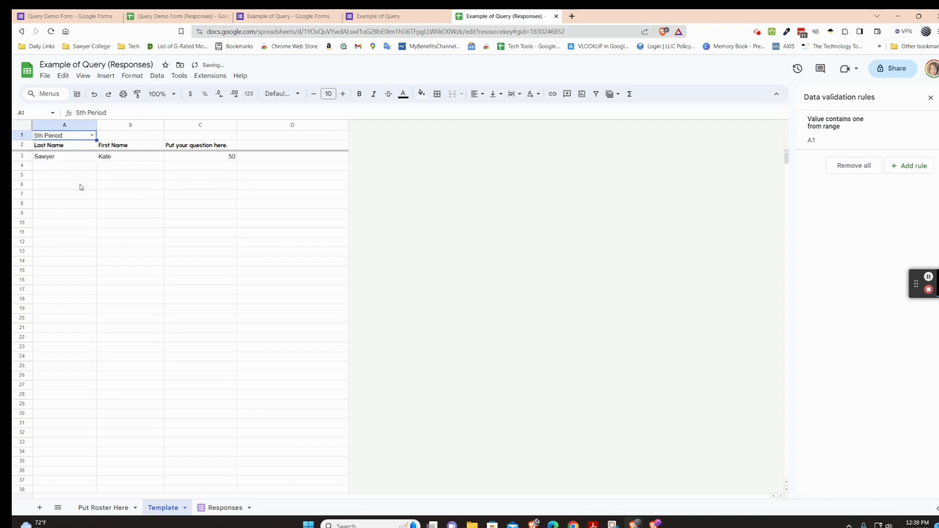
pyautogui.click(92, 135)
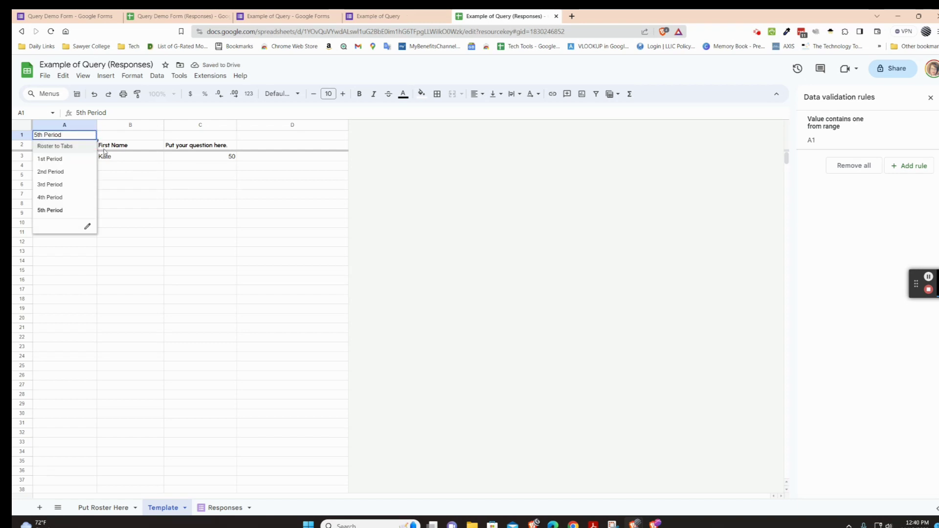
pyautogui.click(149, 262)
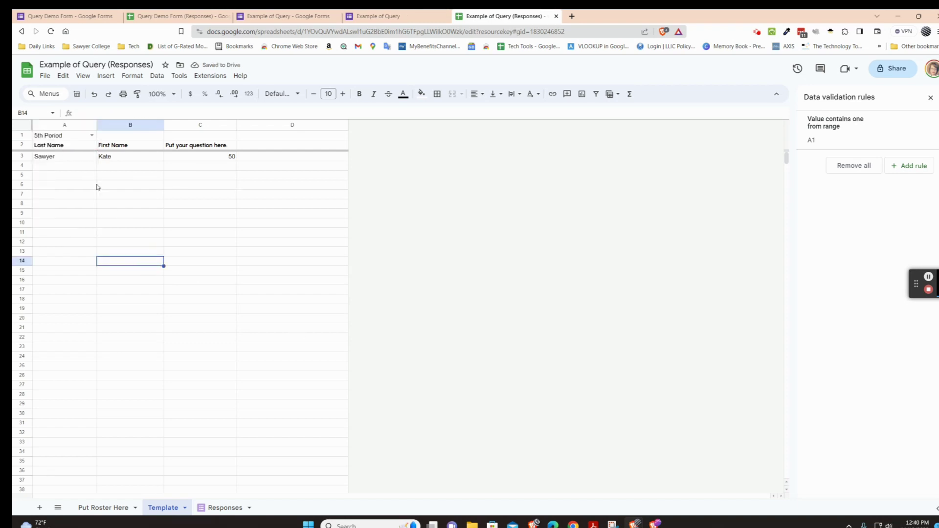
# - Set the A1 dropdown to 2nd Period and inspect the error on cell A3
pyautogui.click(91, 135)
pyautogui.click(81, 172)
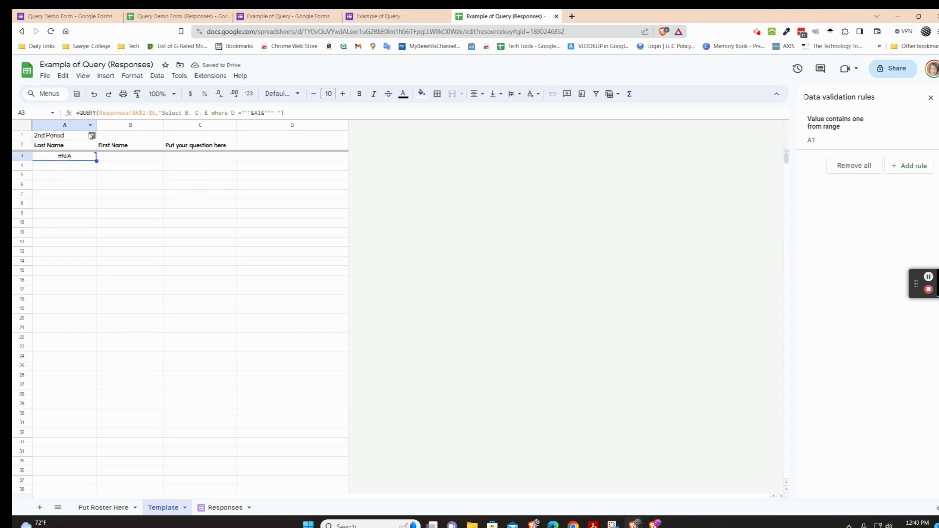
pyautogui.click(91, 136)
pyautogui.click(69, 171)
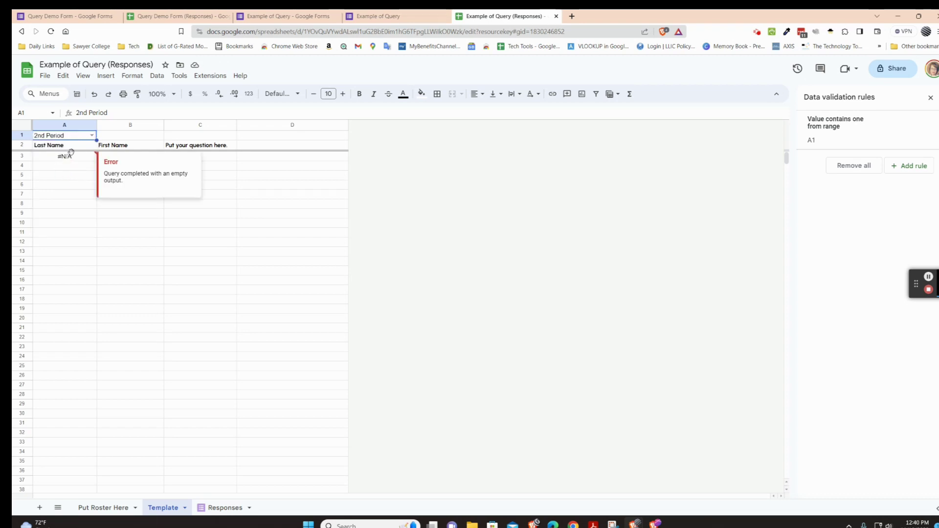
pyautogui.click(70, 158)
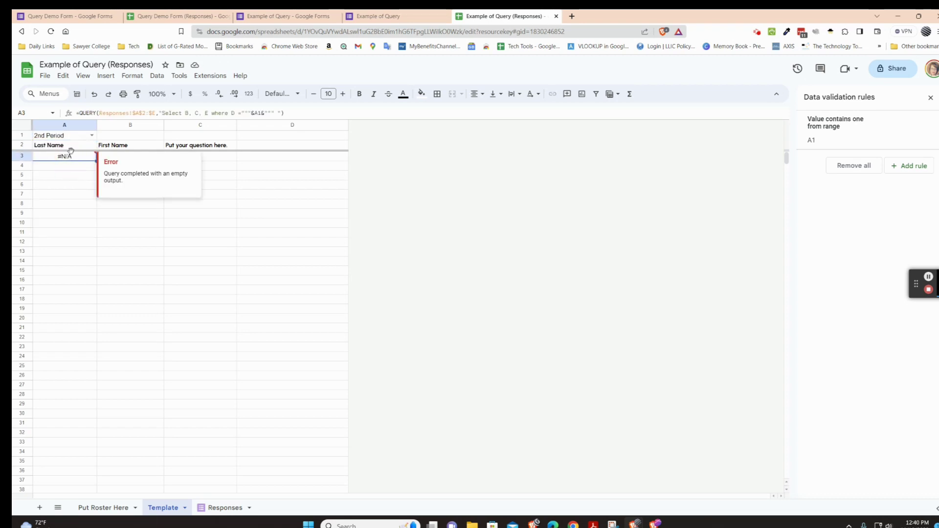
# - Wrap the QUERY formula in A3 in IFNA with an empty fallback value, ending it with ",)"
pyautogui.click(79, 113)
pyautogui.write('ifna')
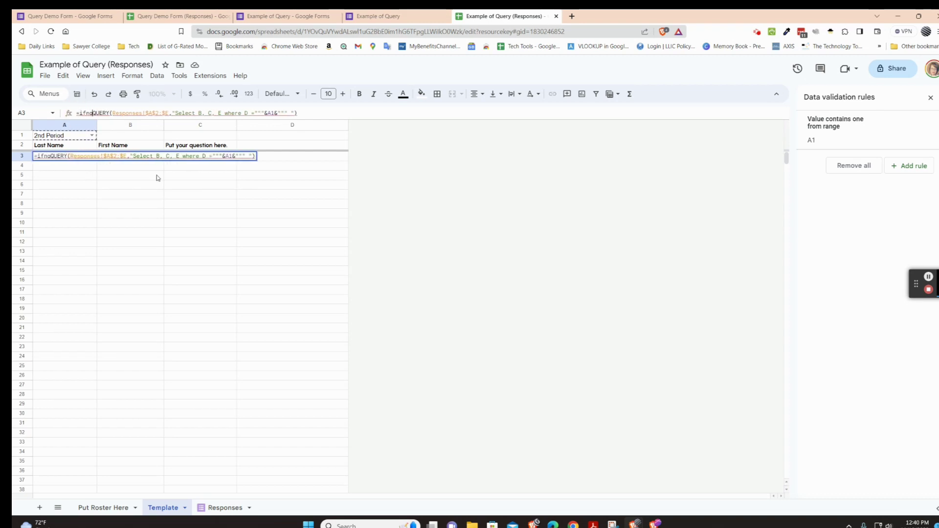
pyautogui.write('(')
pyautogui.click(339, 113)
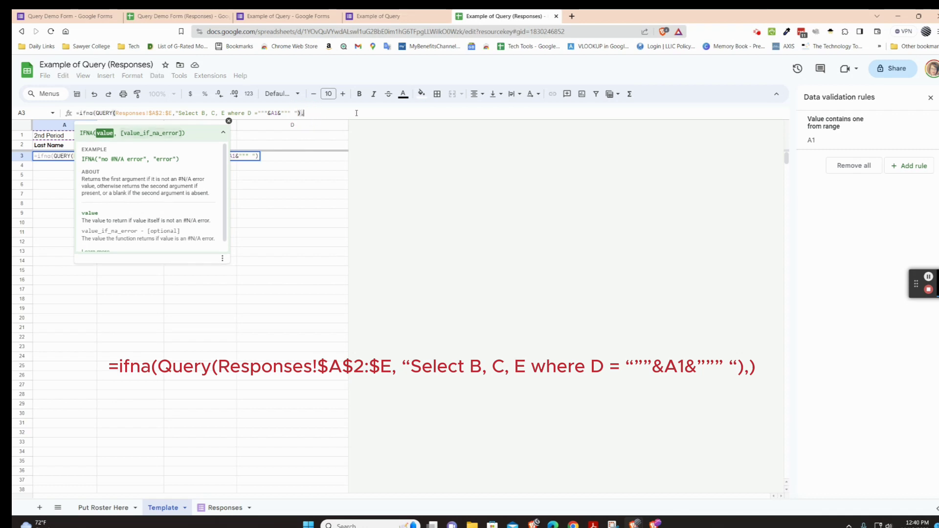
pyautogui.write(',)')
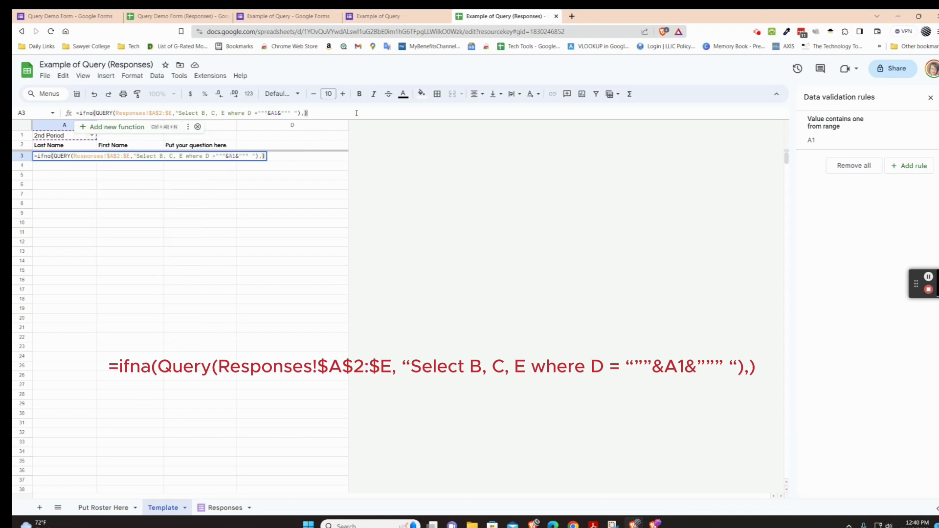
pyautogui.press('Return')
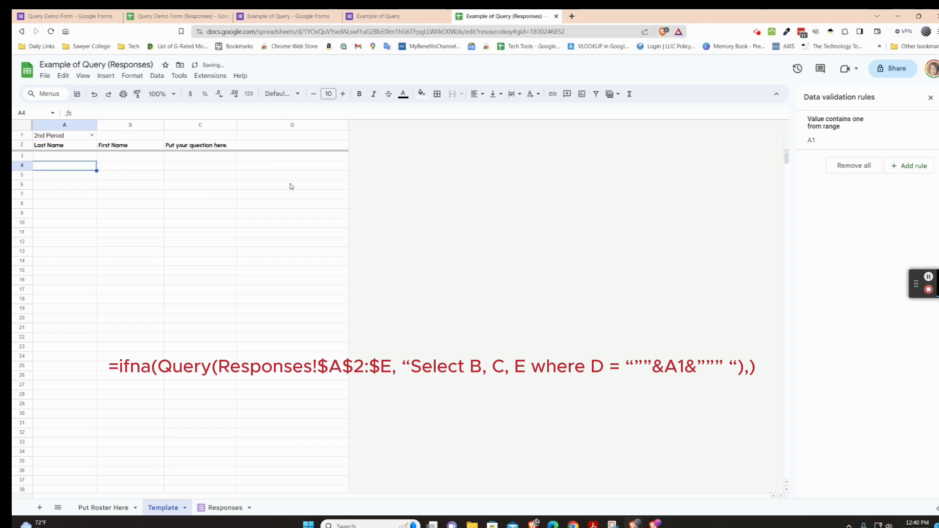
# - Enter the formula ="Number of Responses: " & counta($A$3:$A) in cell B1 of the Template sheet
pyautogui.click(53, 158)
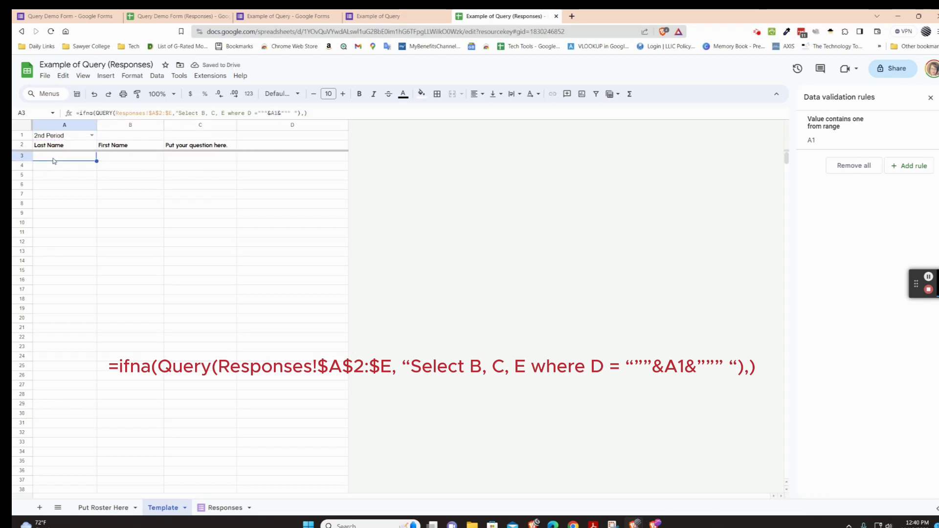
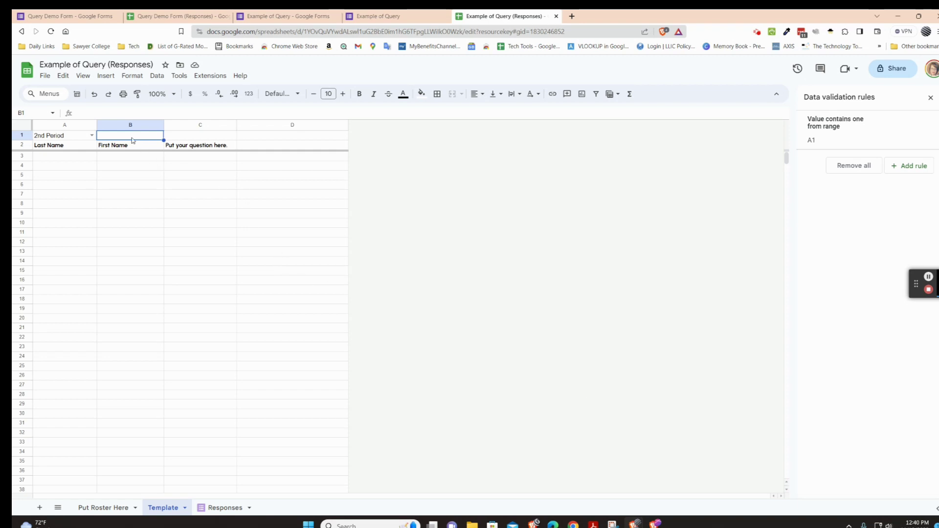
pyautogui.write('=')
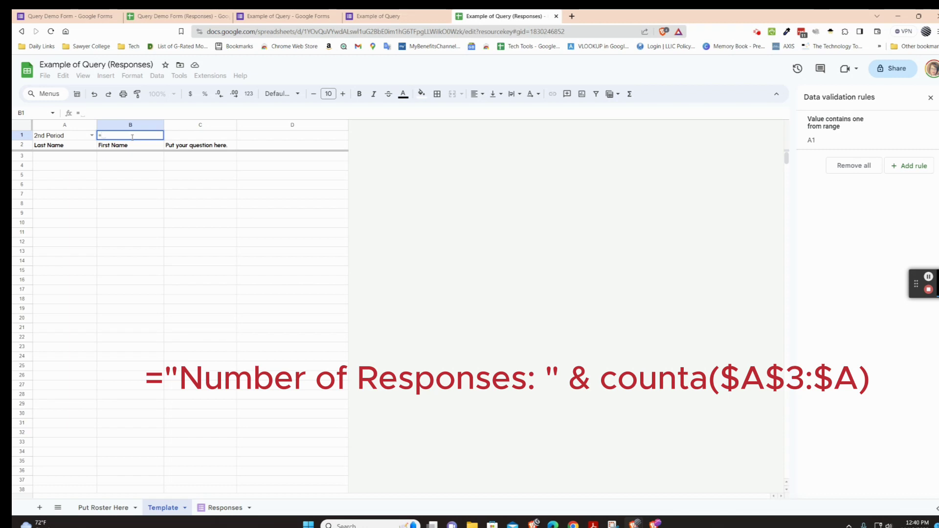
pyautogui.write('"Number of Responses')
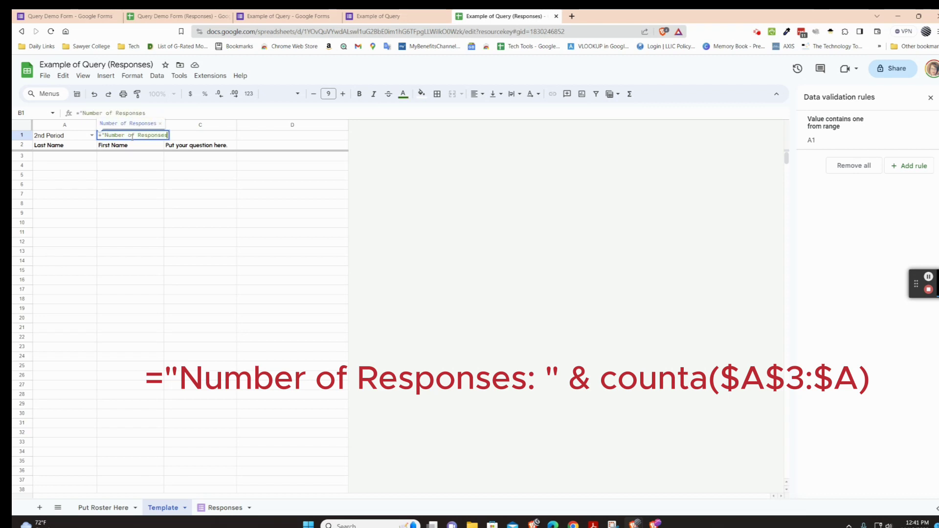
pyautogui.write(': "')
pyautogui.write('&')
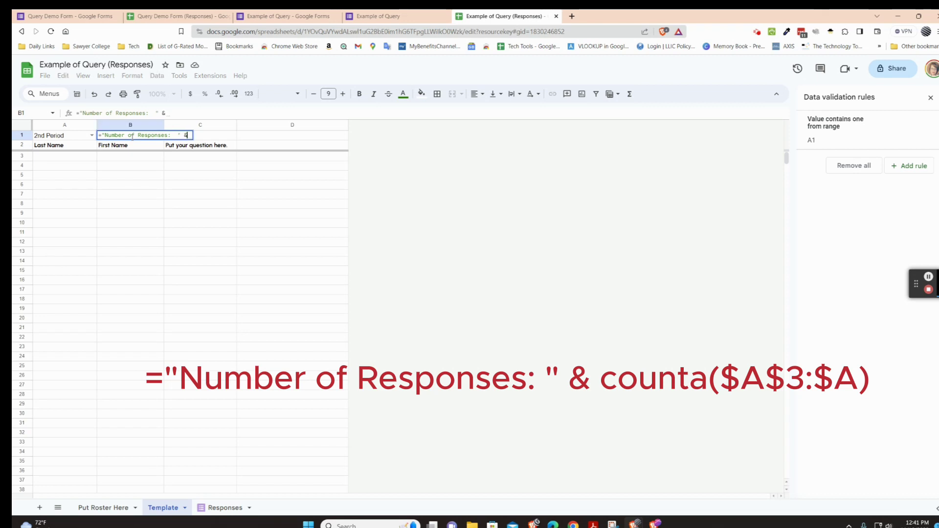
pyautogui.write(' co')
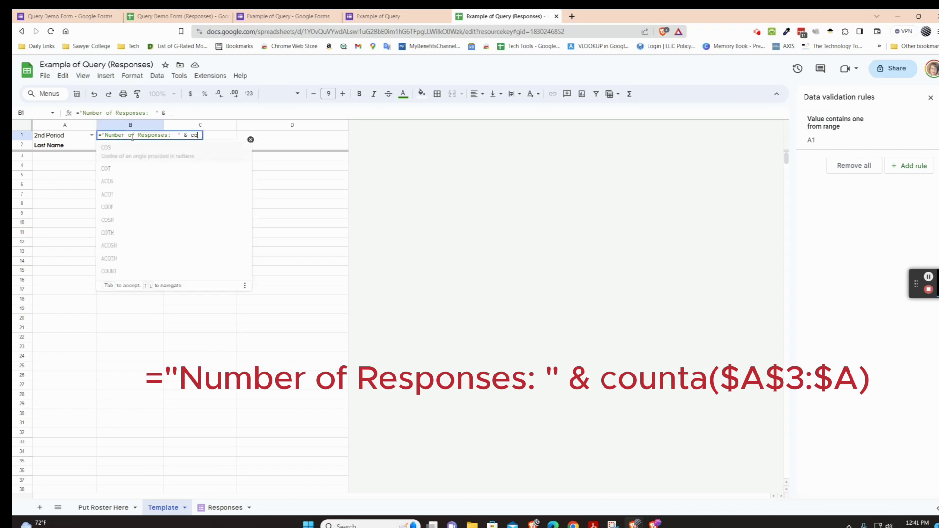
pyautogui.write('unta')
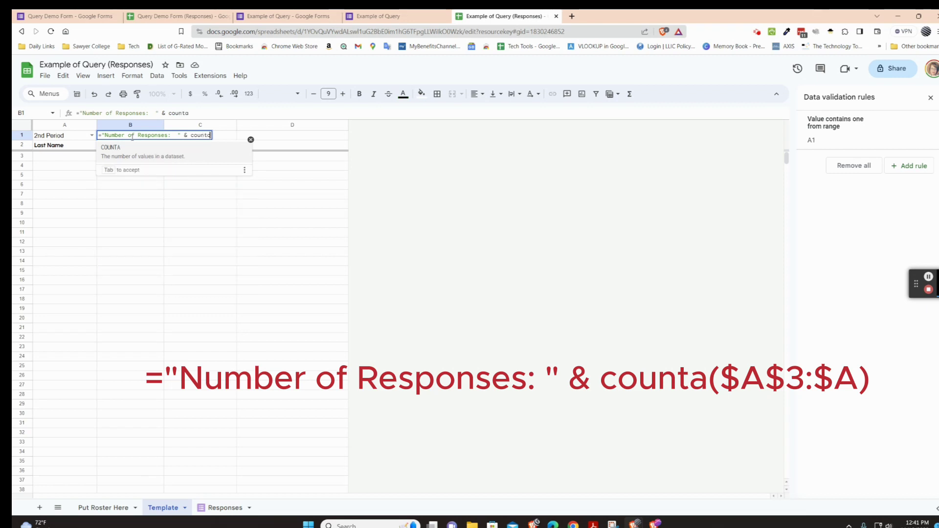
pyautogui.write('(')
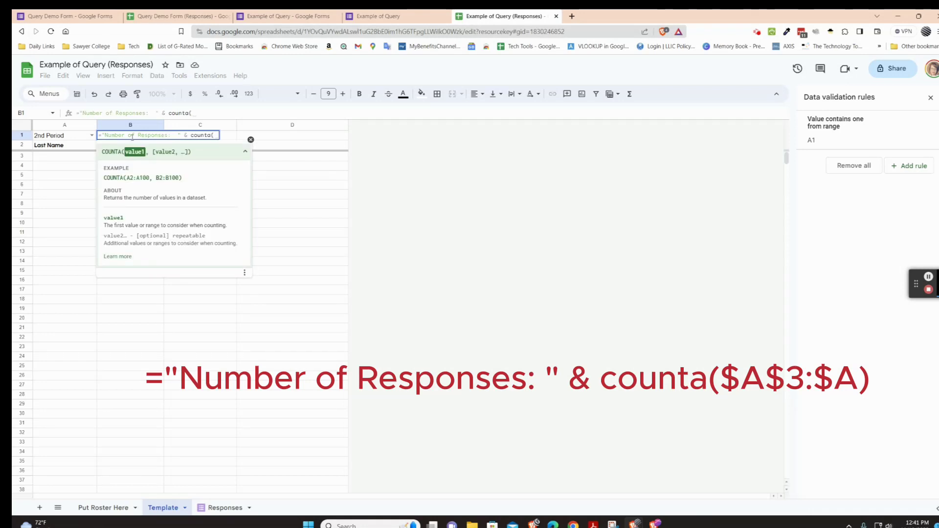
pyautogui.click(72, 159)
pyautogui.write(':A')
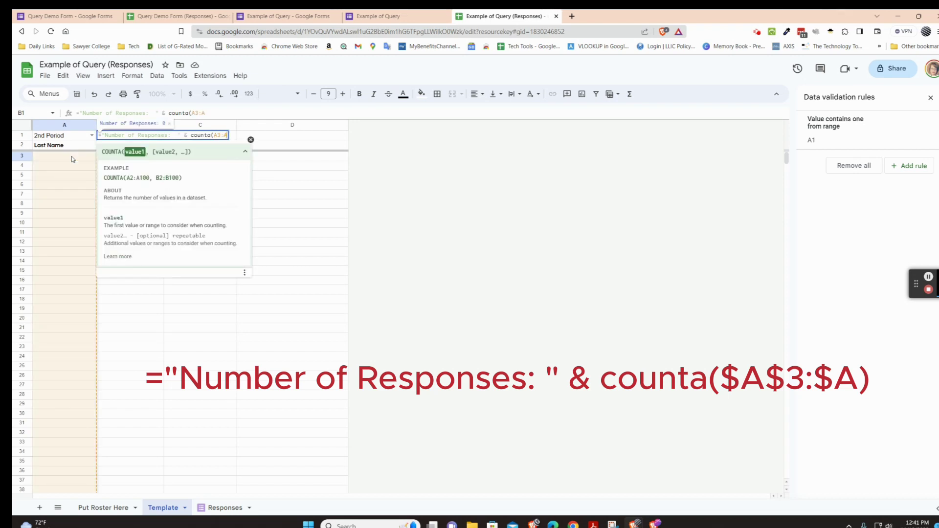
pyautogui.press('F4')
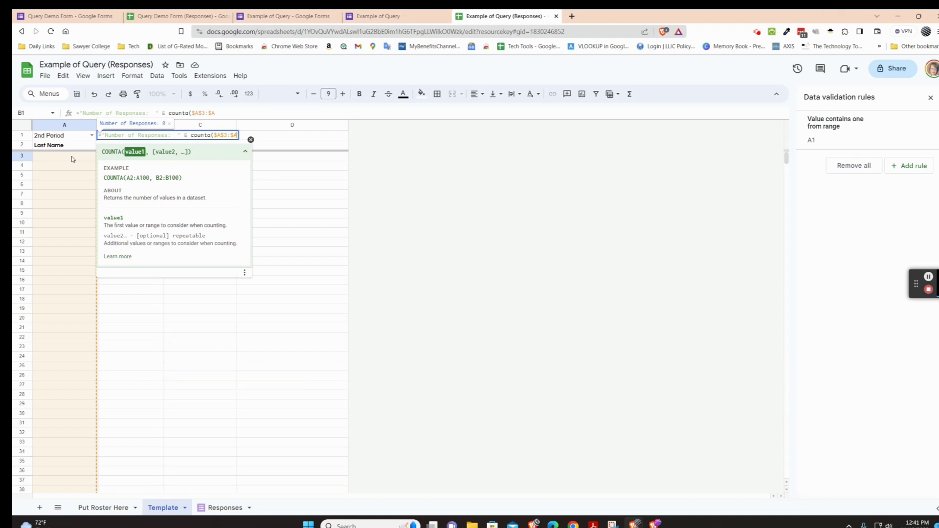
pyautogui.write(')')
pyautogui.press('Return')
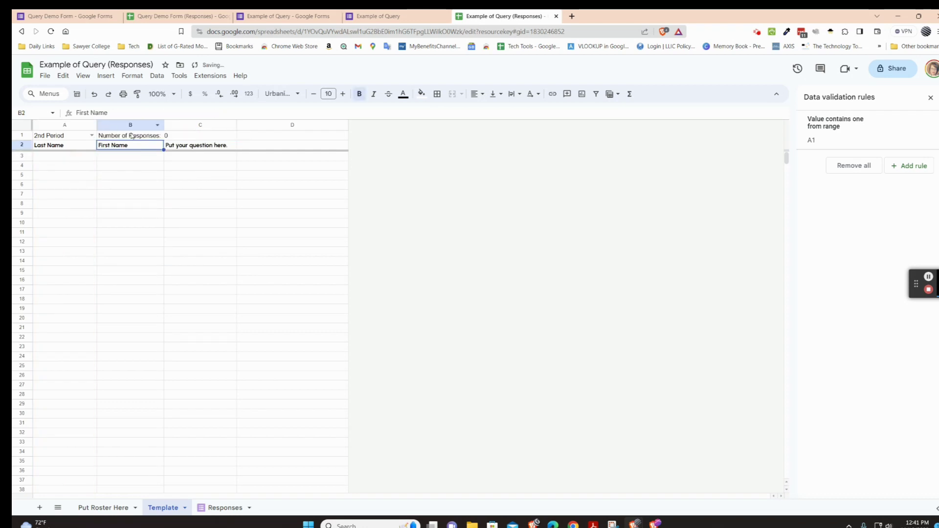
# - Set the A1 dropdown to 1st Period and generate the individual period sheets from the template with the TemplateTab add-on
pyautogui.click(92, 135)
pyautogui.click(80, 159)
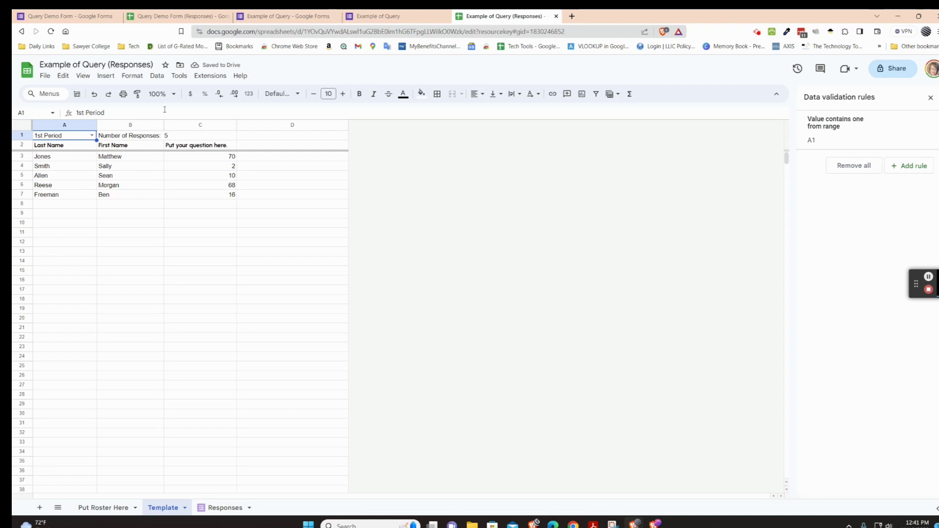
pyautogui.click(199, 77)
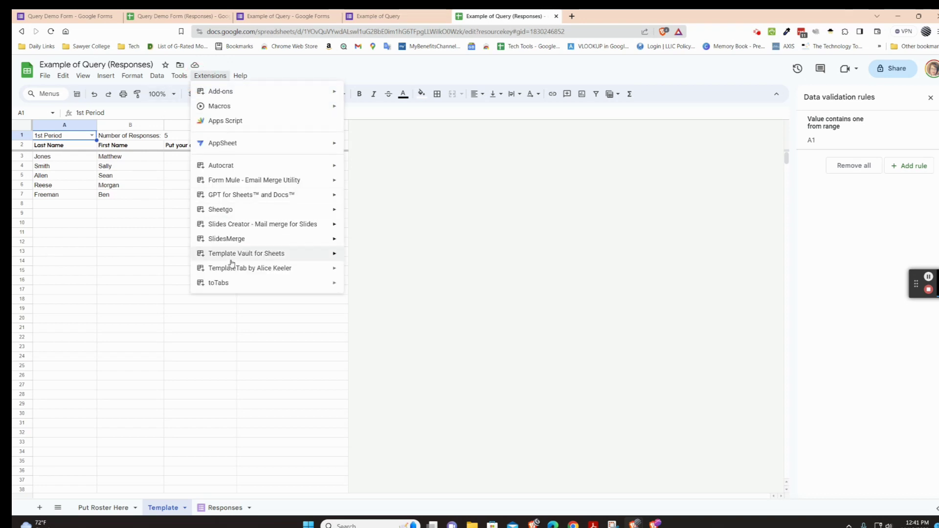
pyautogui.moveTo(246, 276)
pyautogui.click(387, 309)
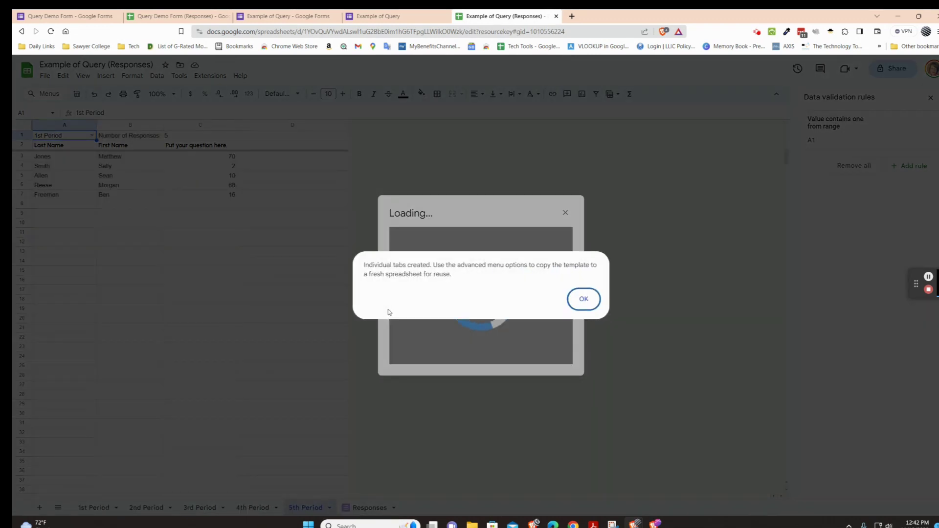
pyautogui.click(585, 300)
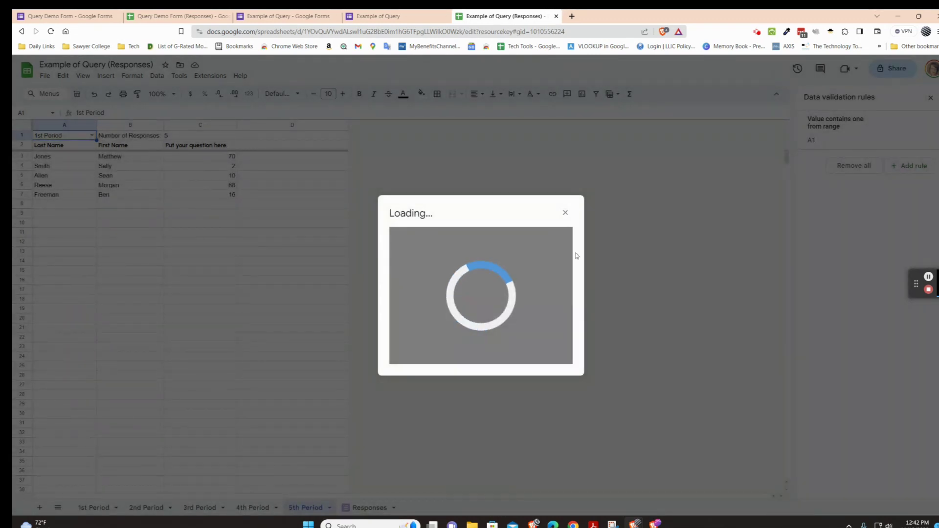
pyautogui.click(565, 213)
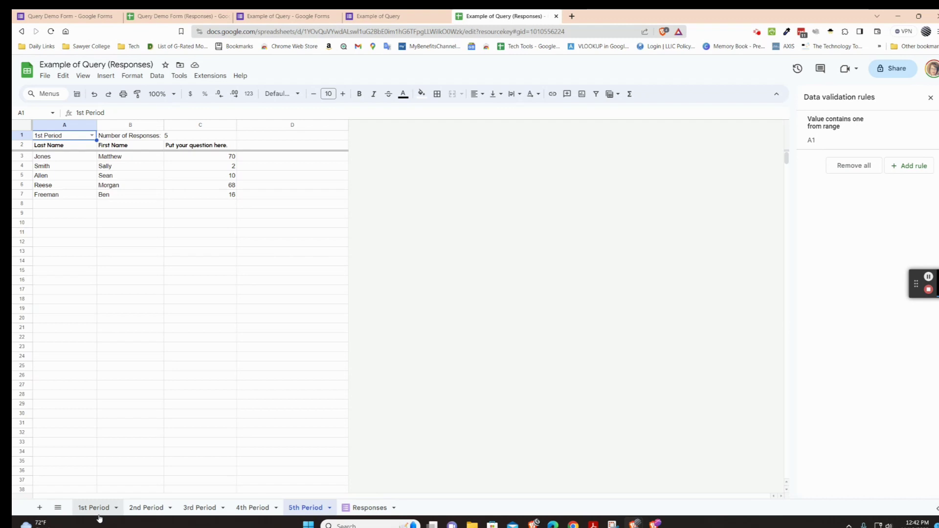
# - Move the Responses sheet in front of all the period sheets and open the 1st Period sheet
pyautogui.click(58, 507)
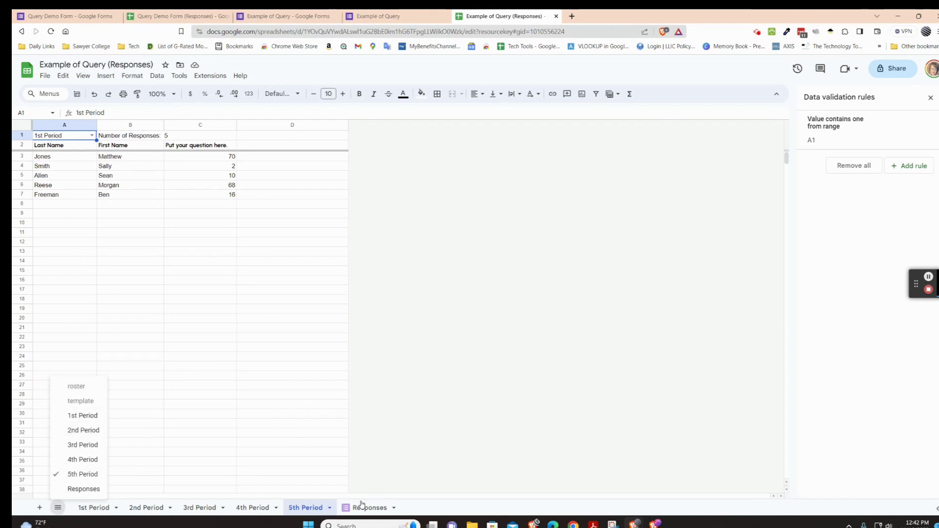
pyautogui.moveTo(366, 507); pyautogui.dragTo(73, 512)
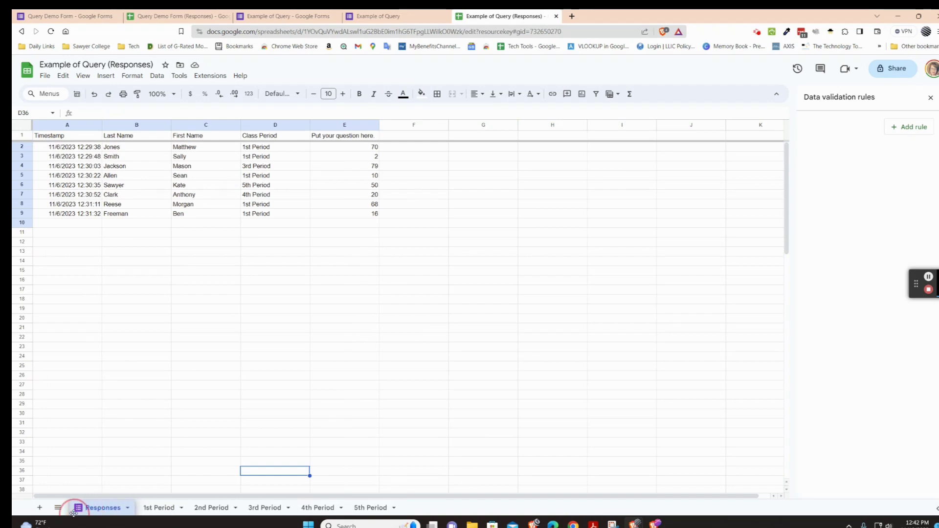
pyautogui.click(162, 508)
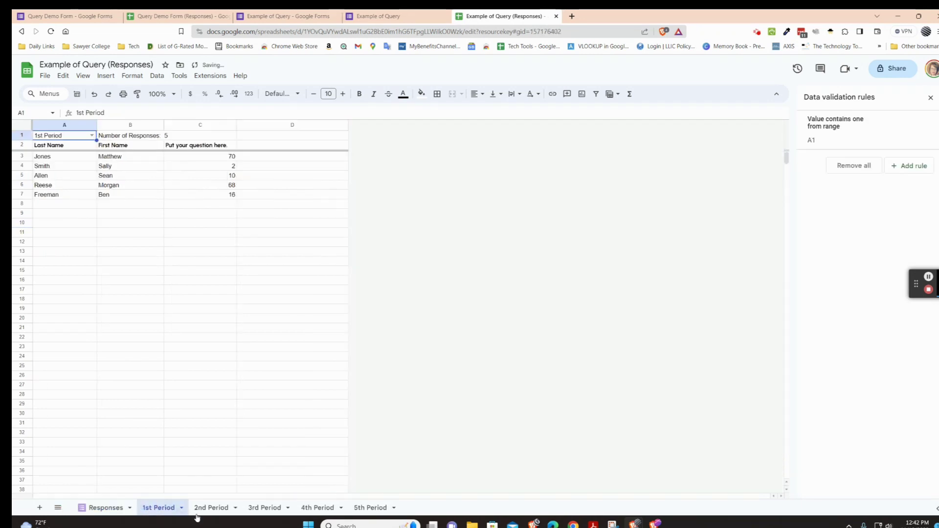
# - Set the A1 dropdown to 2nd Period on the 2nd Period sheet and to 3rd Period on the 3rd Period sheet
pyautogui.click(211, 509)
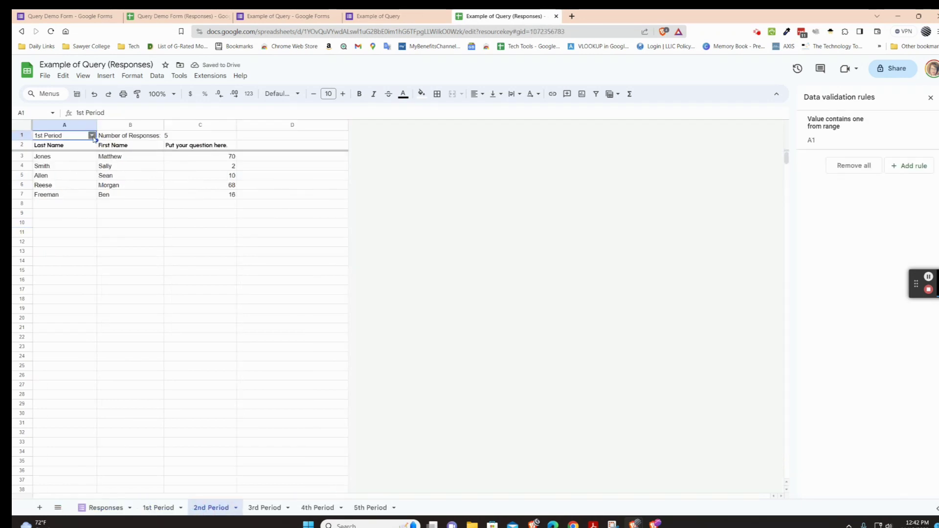
pyautogui.click(92, 136)
pyautogui.click(78, 171)
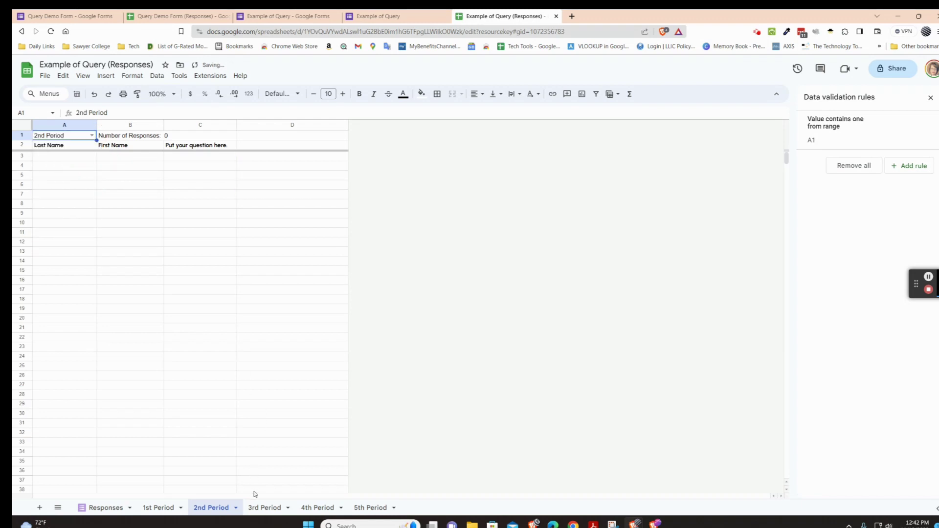
pyautogui.click(261, 507)
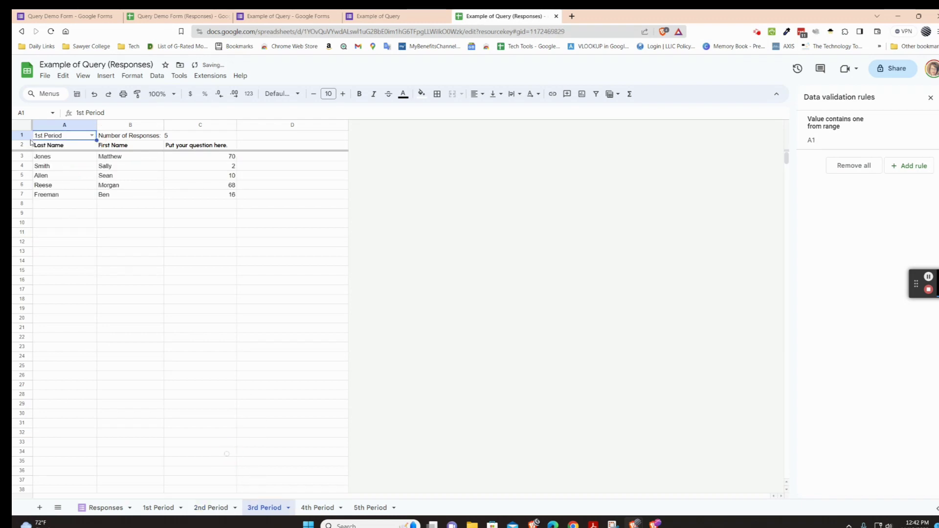
pyautogui.click(93, 136)
pyautogui.click(76, 184)
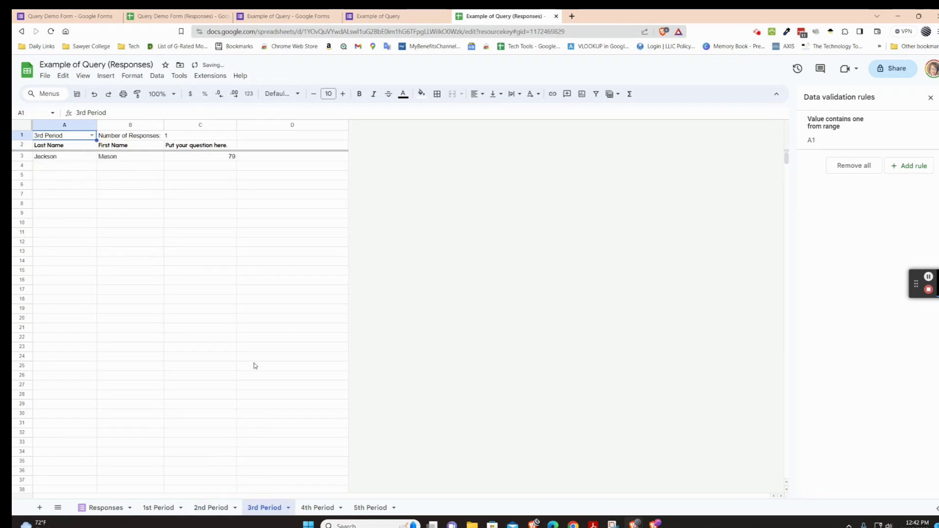
# - Set A1 to 4th Period on the 4th Period sheet and 5th Period on the 5th Period sheet, and return to the 1st Period sheet
pyautogui.click(317, 508)
pyautogui.click(93, 136)
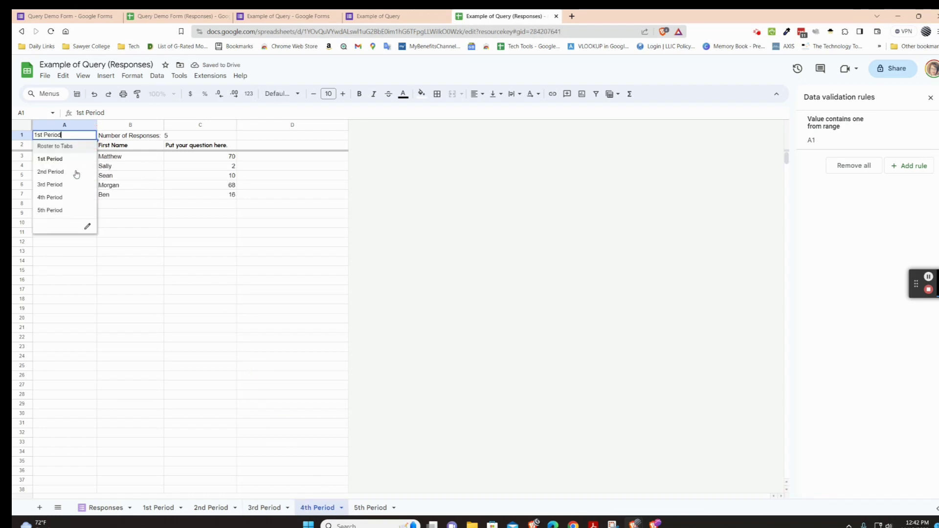
pyautogui.click(72, 197)
pyautogui.click(370, 508)
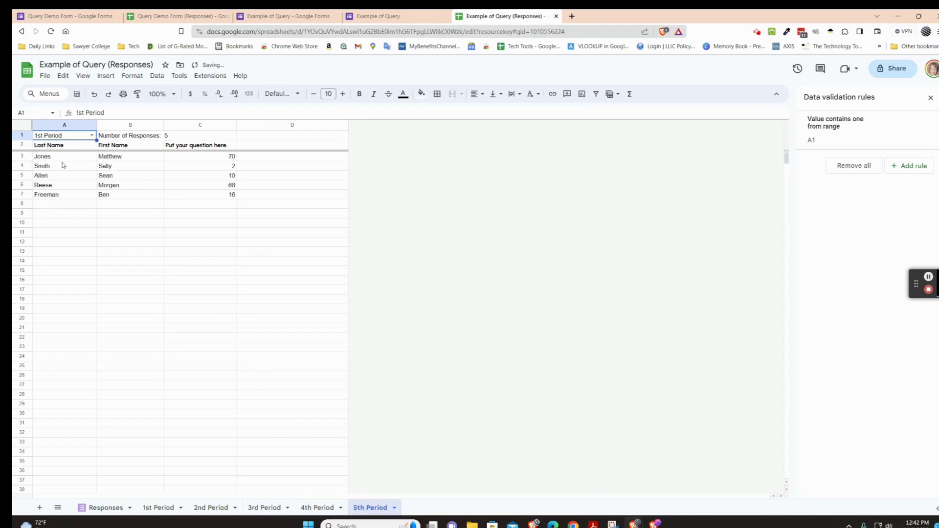
pyautogui.click(92, 136)
pyautogui.click(73, 210)
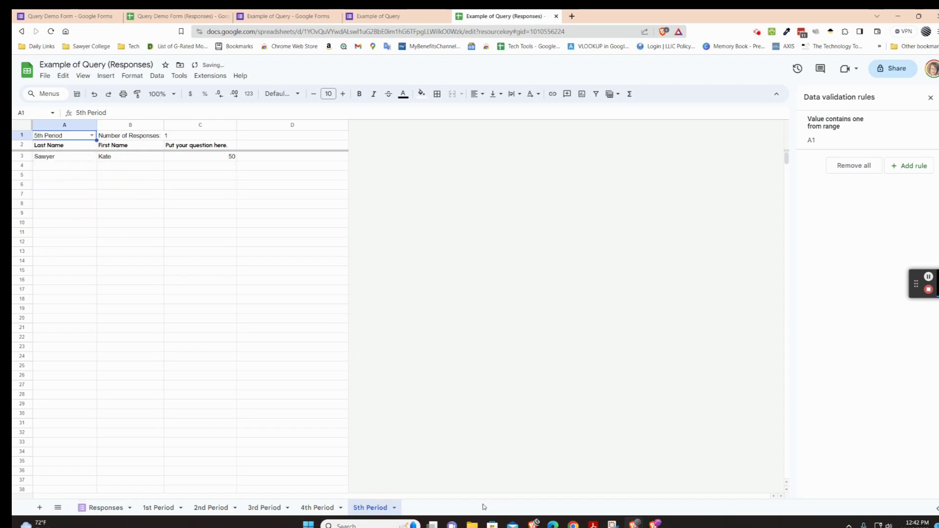
pyautogui.click(158, 508)
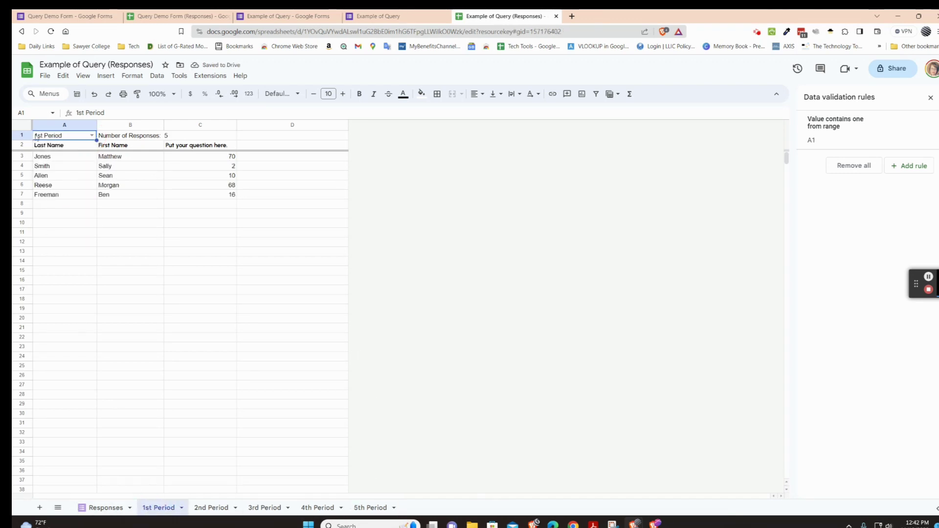